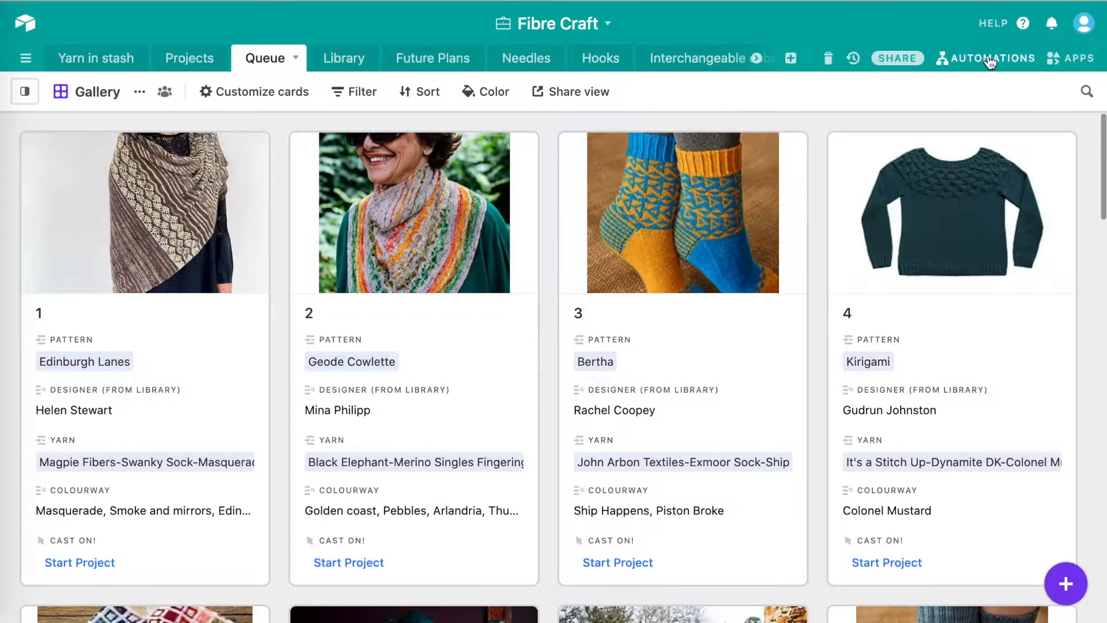
Search the app marketplace for the Scripting app, and close the marketplace without installing anything
click(1070, 56)
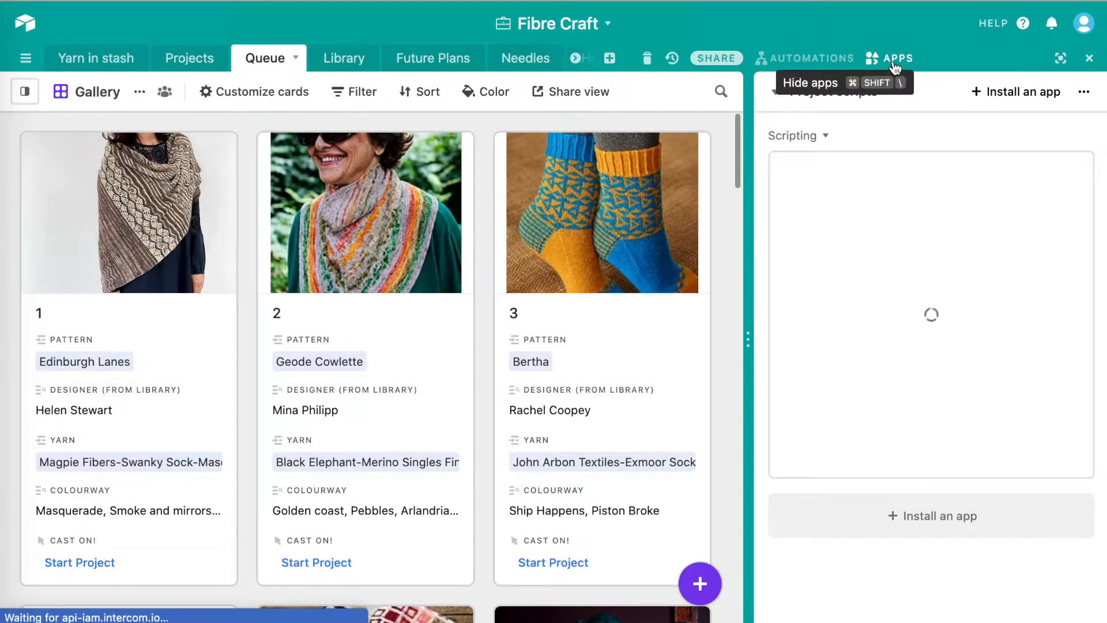
click(997, 95)
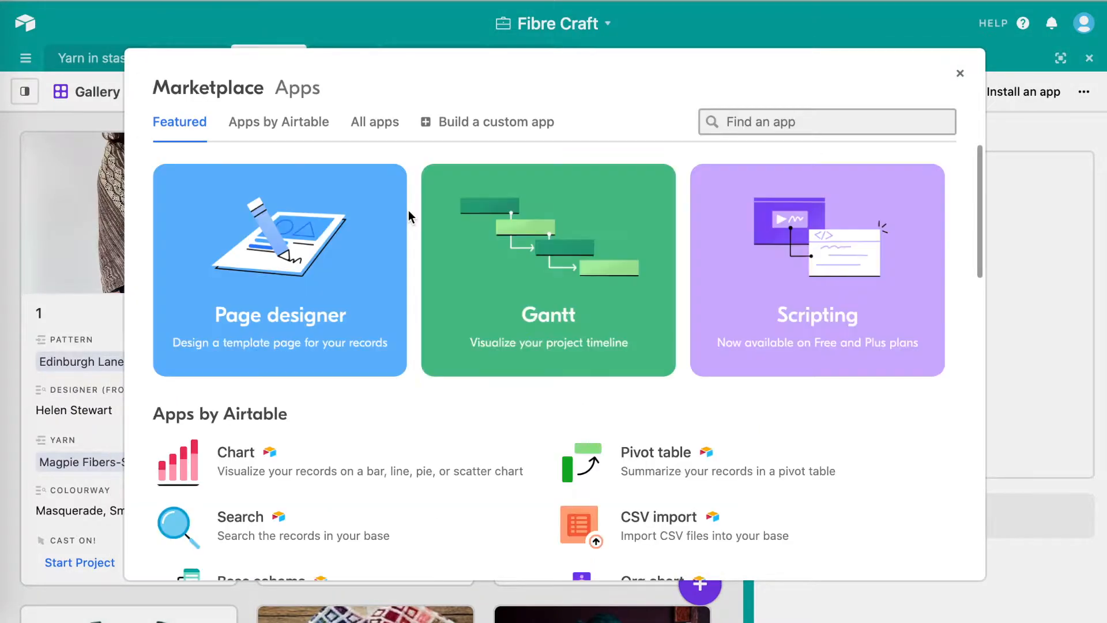
text(scripti)
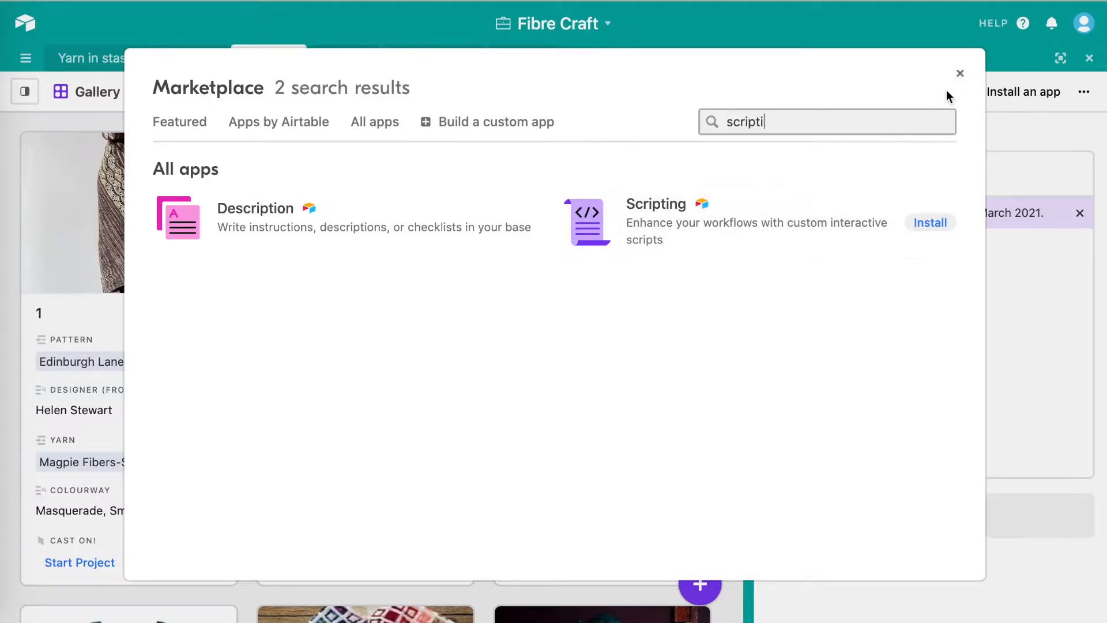
click(960, 74)
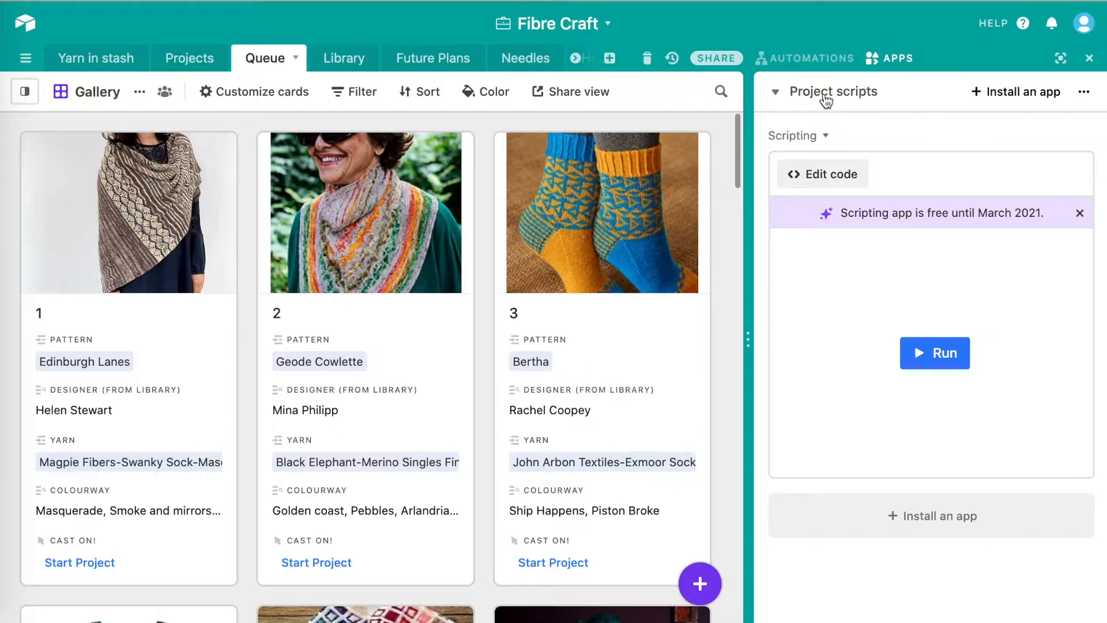
click(777, 94)
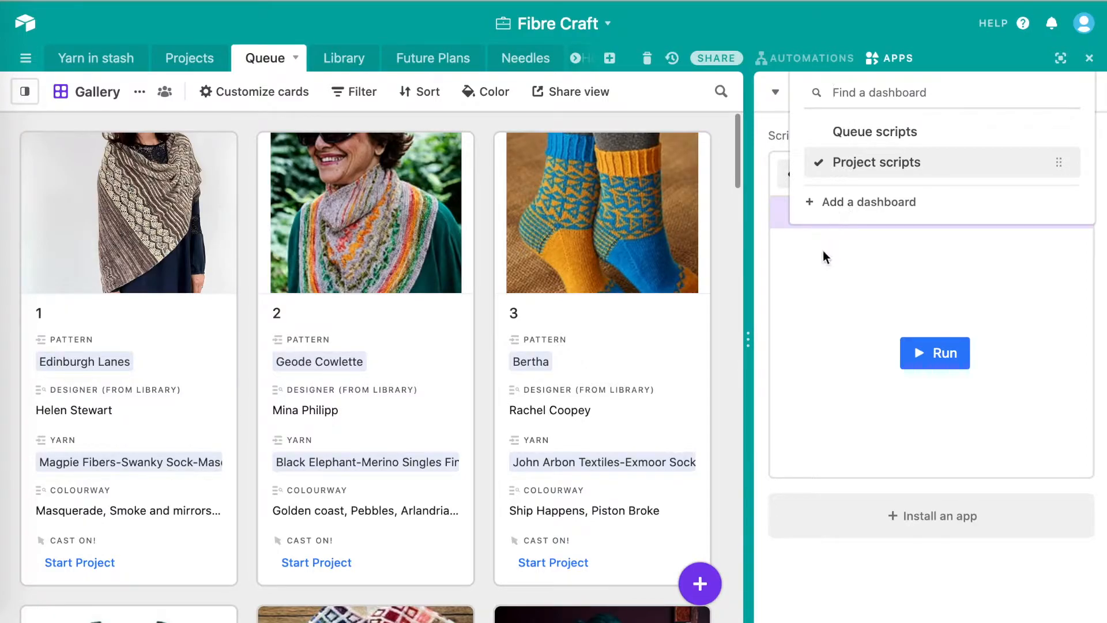
click(819, 274)
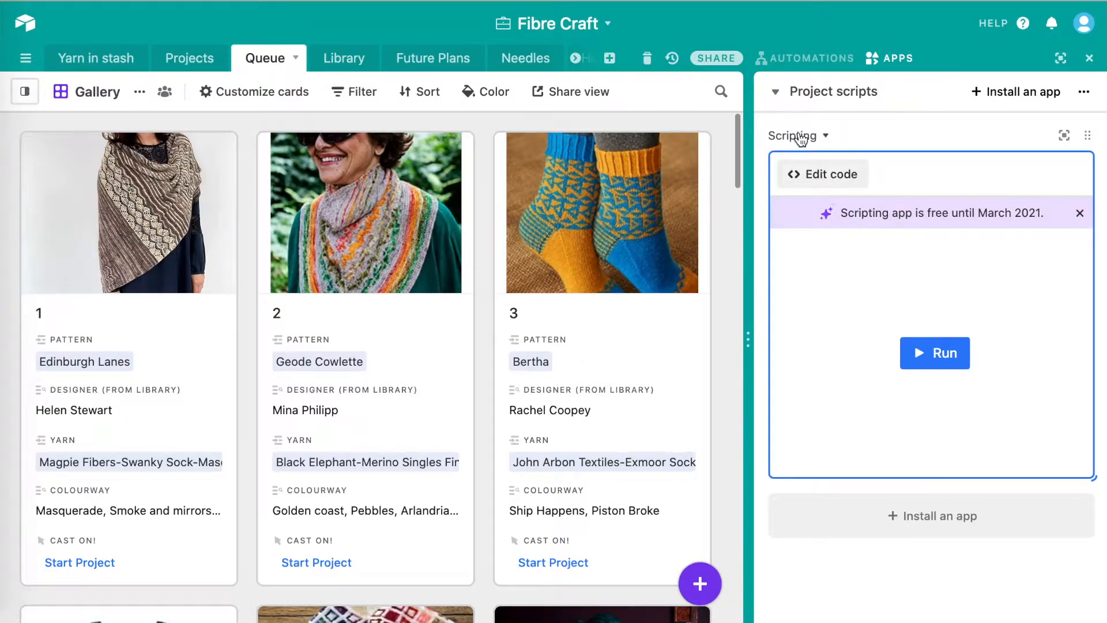
click(824, 138)
click(860, 116)
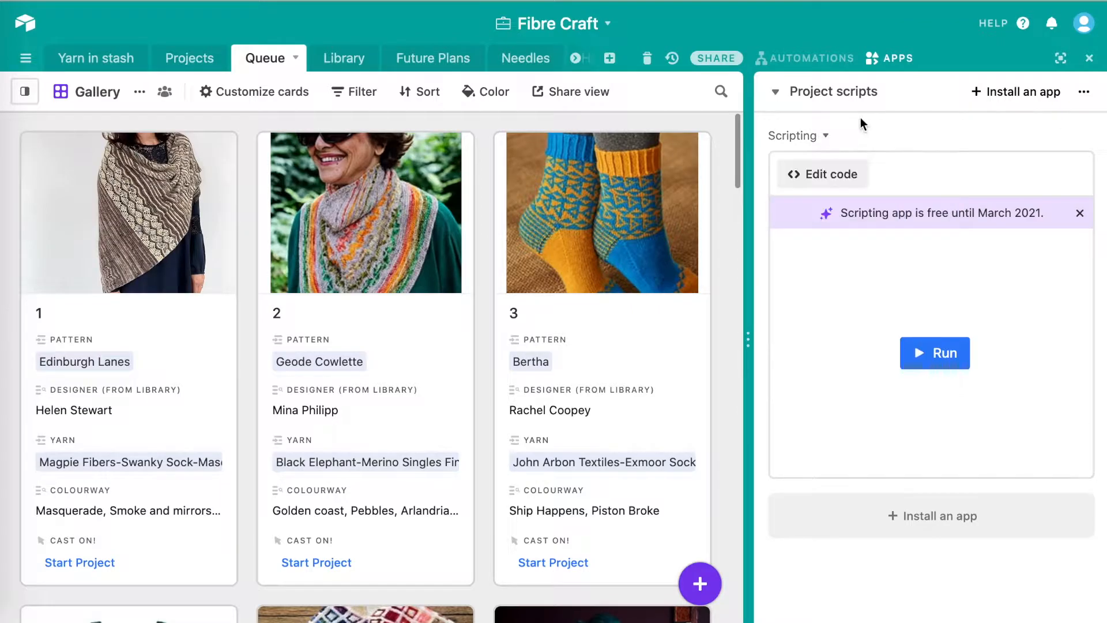
Switch the apps view to the Queue scripts dashboard and open its Scripting app's code for editing
click(830, 98)
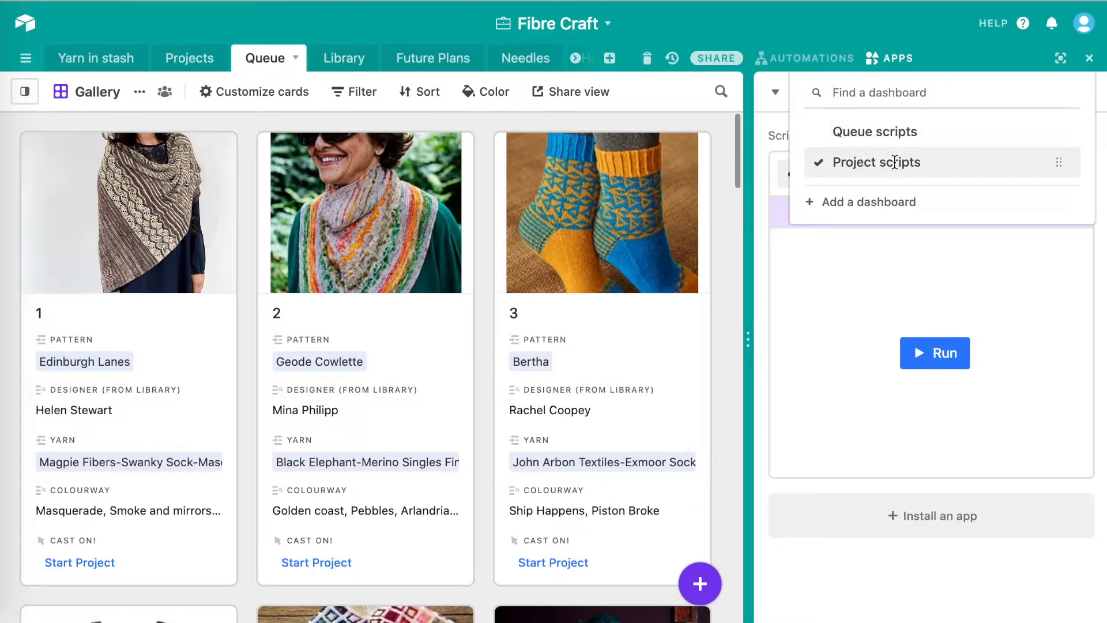
click(884, 134)
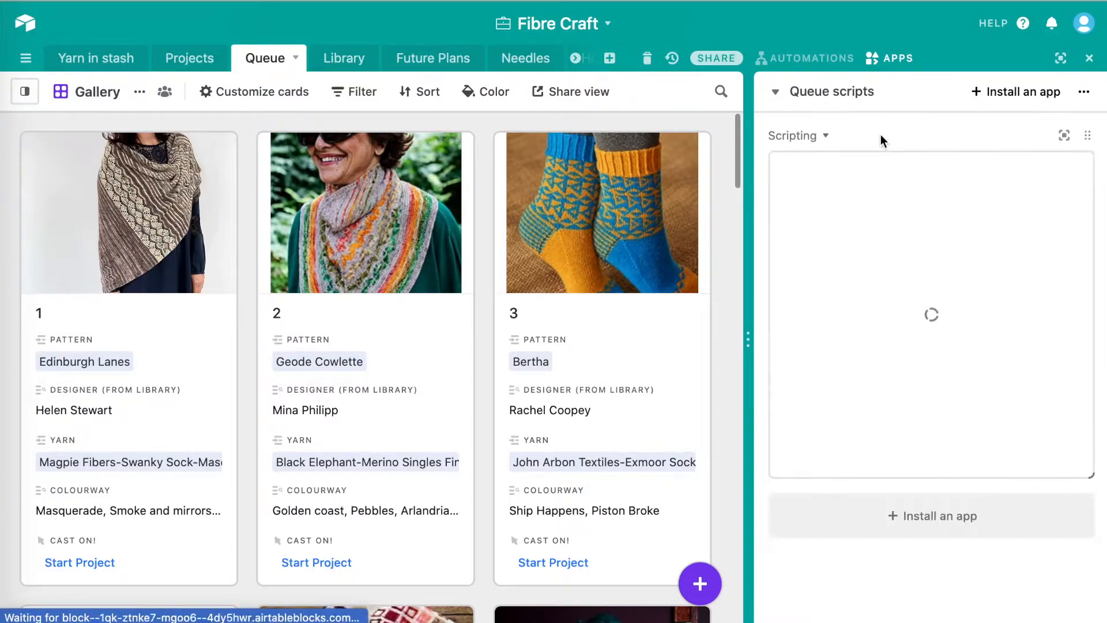
click(824, 138)
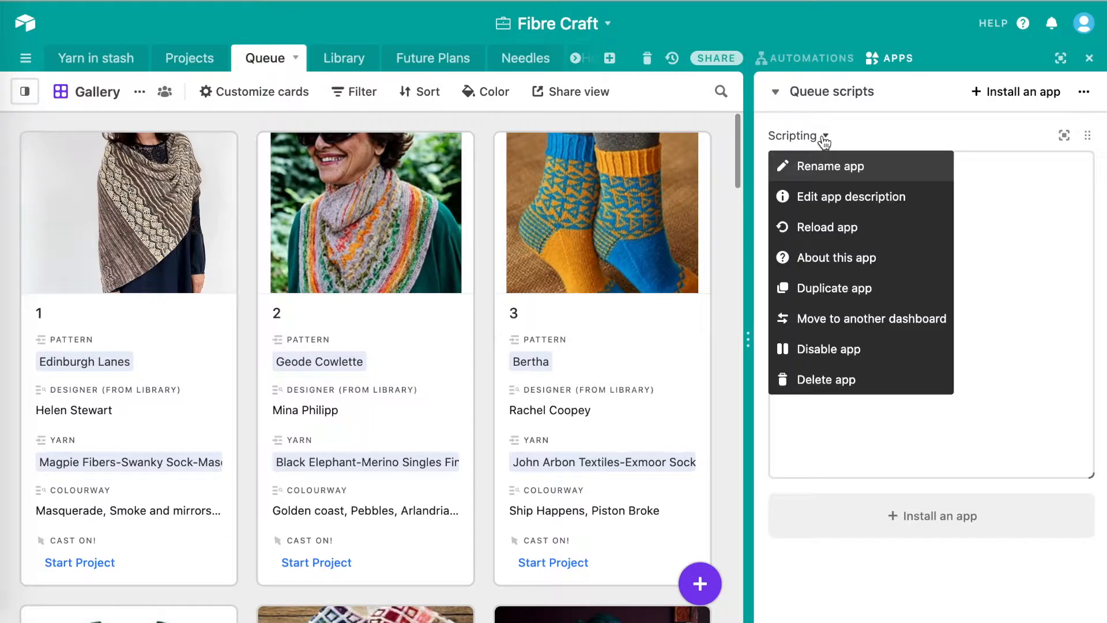
click(853, 123)
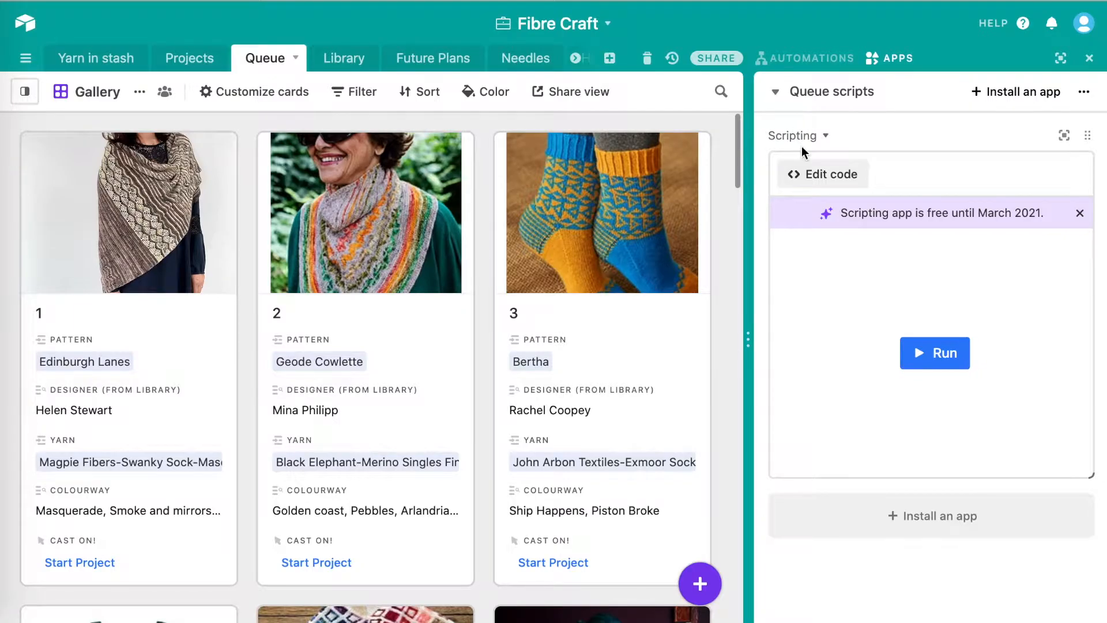
click(816, 183)
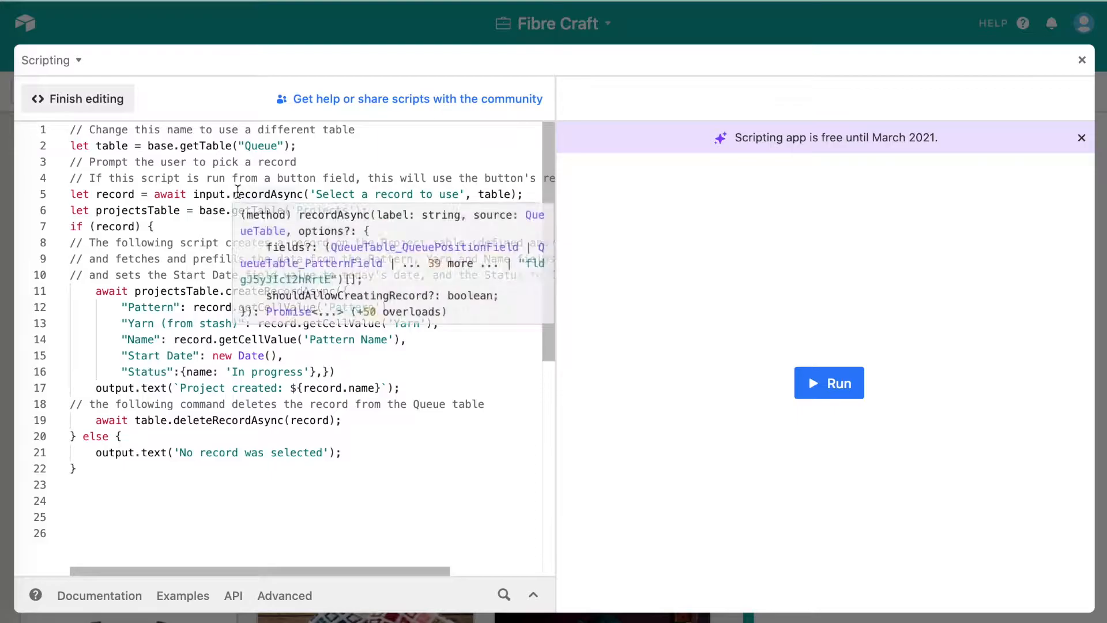
Test-run the Queue script, bring up its record picker and dismiss it without choosing a record
scroll(238, 192, down, 1)
scroll(227, 290, up, 1)
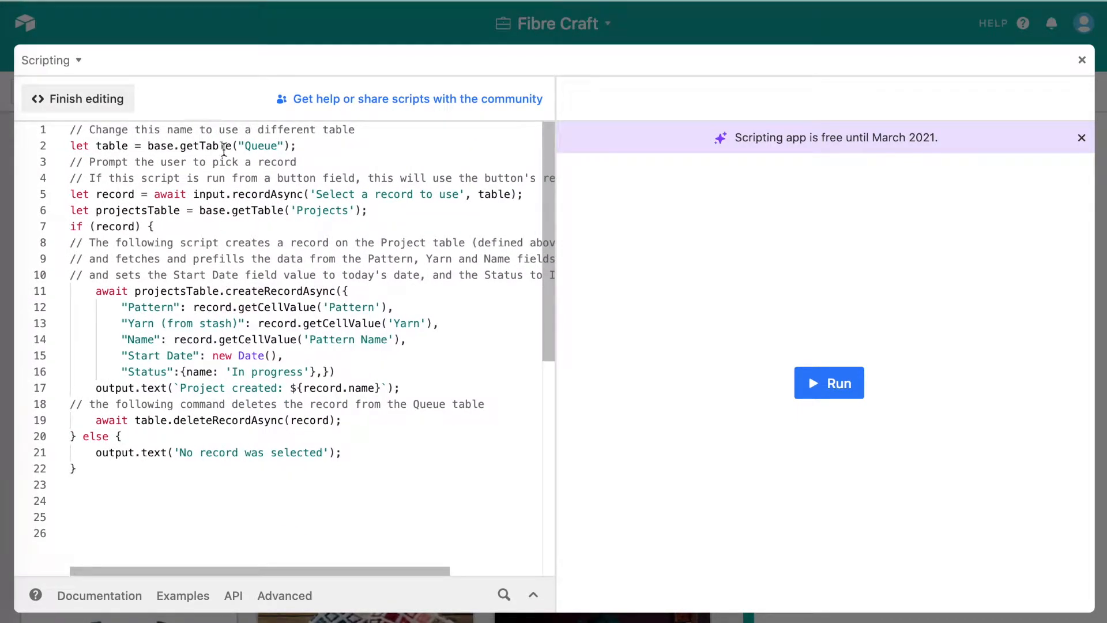
mouse_move(223, 149)
mouse_move(124, 144)
click(819, 384)
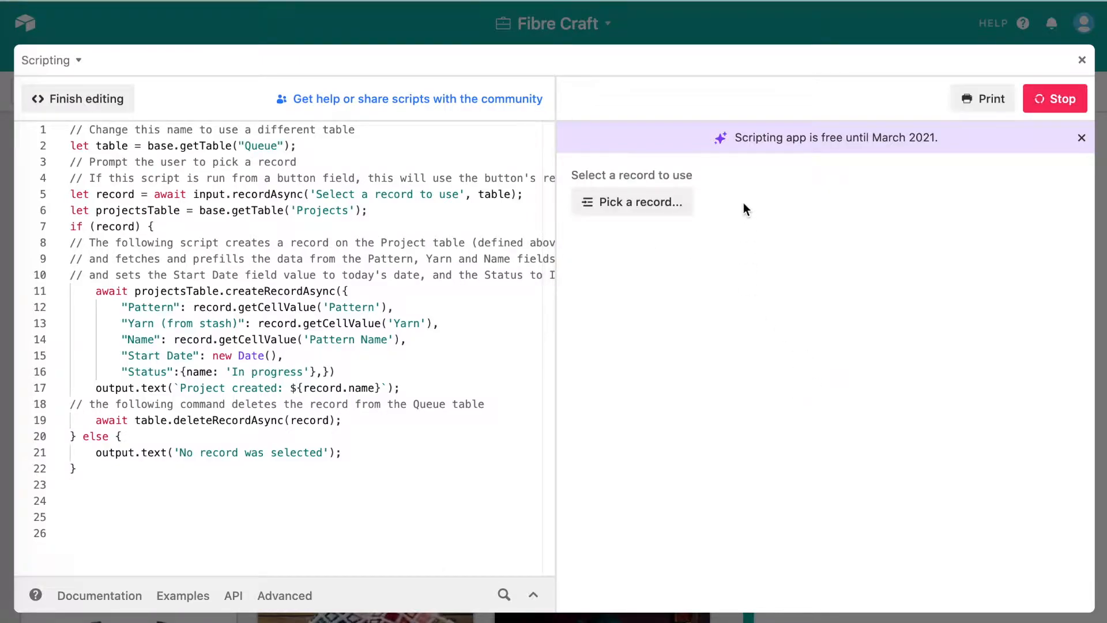
click(653, 203)
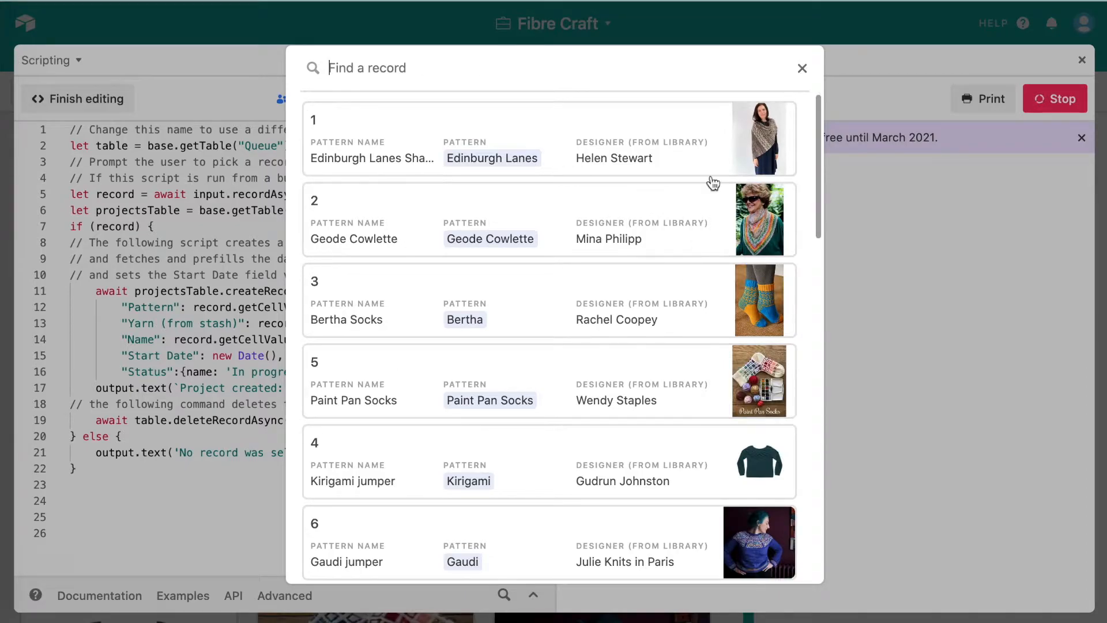
click(803, 69)
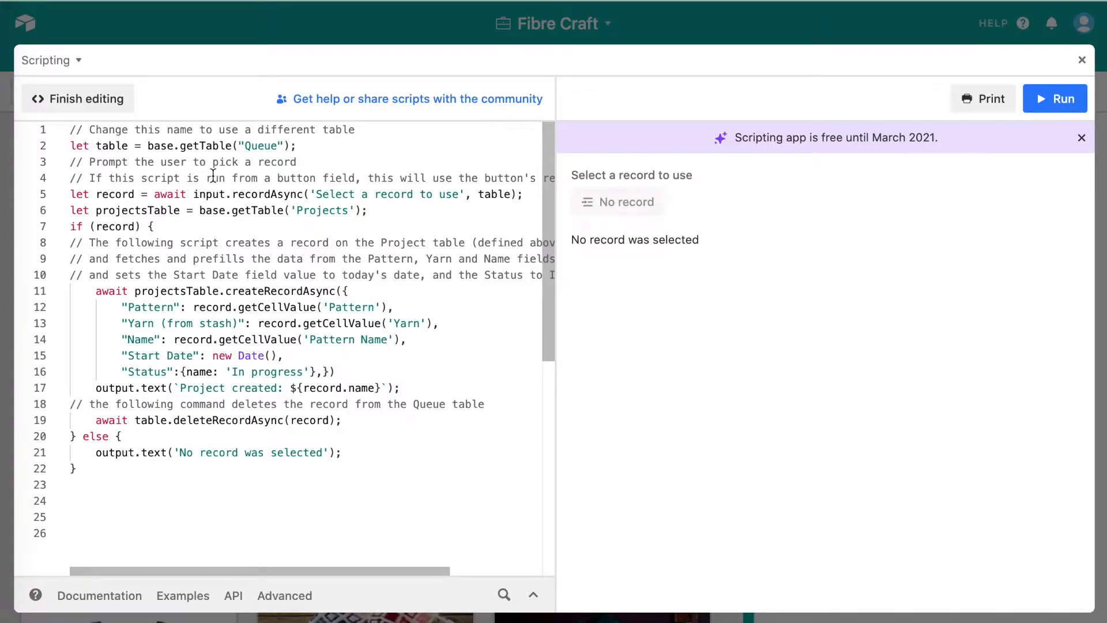
Examine the script's button-field comment, record and projectsTable declarations, record creation and deletion commands, and close the editor and apps view
drag(139, 177, 357, 175)
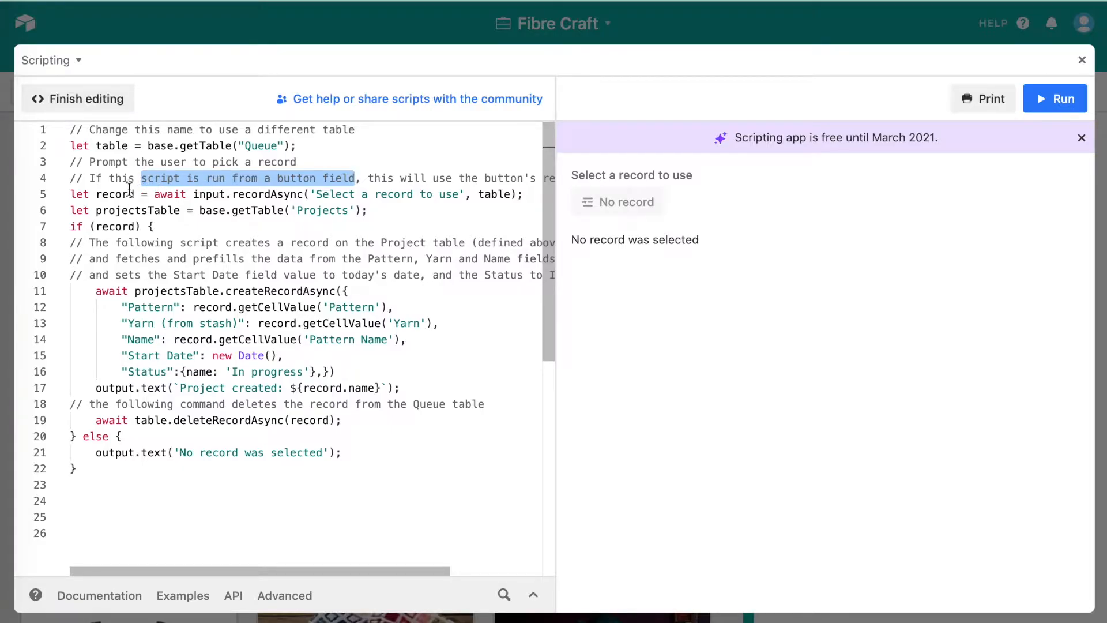
drag(71, 196, 368, 212)
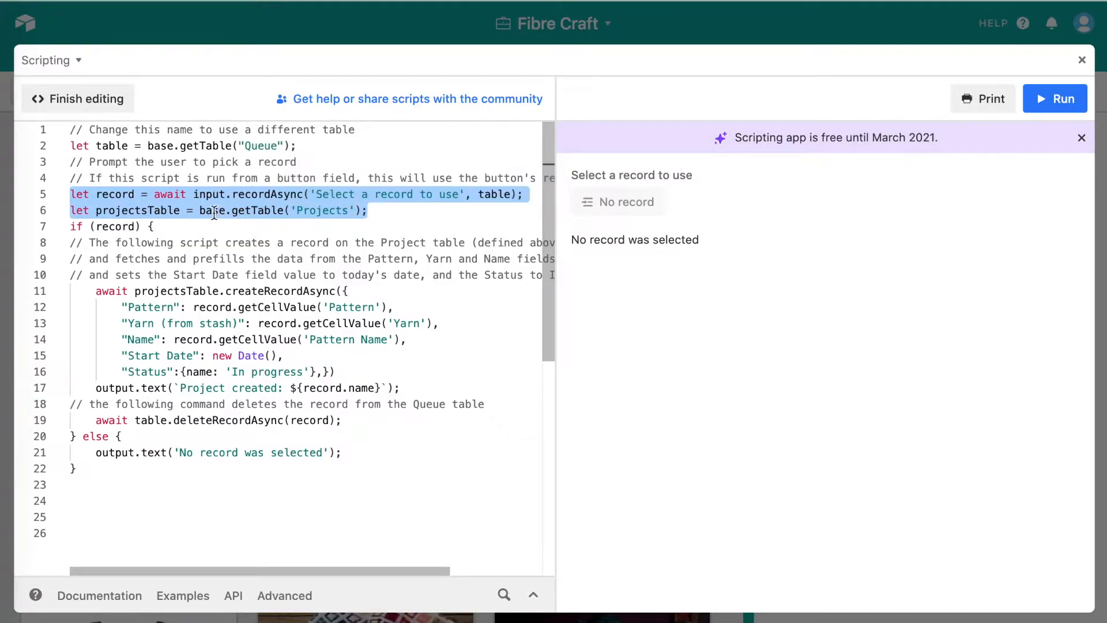
click(95, 211)
double_click(168, 211)
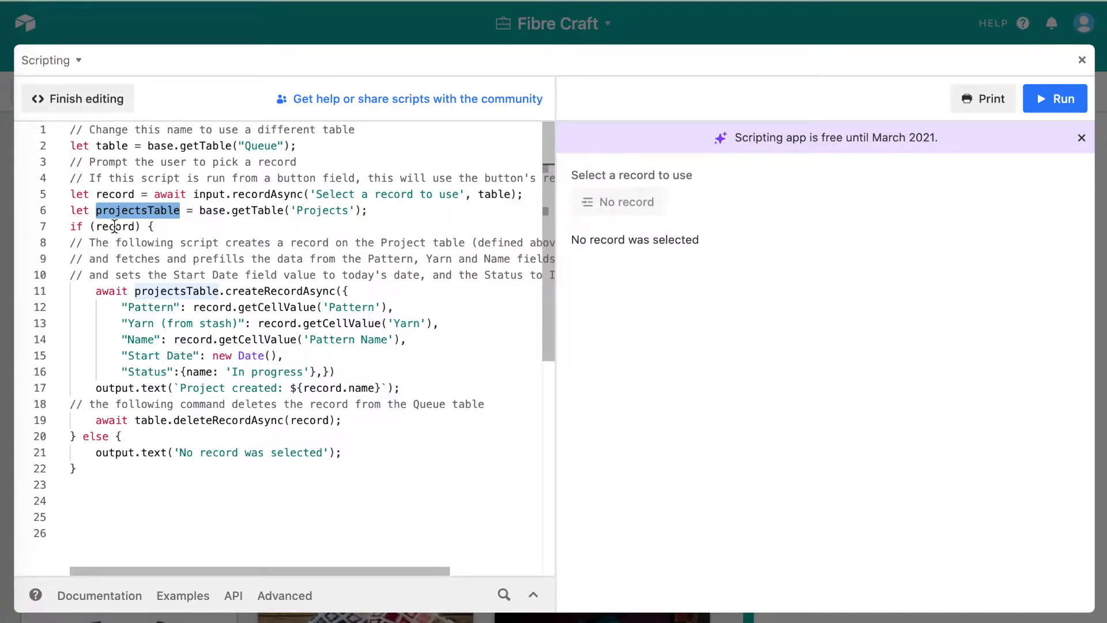
drag(97, 292, 405, 380)
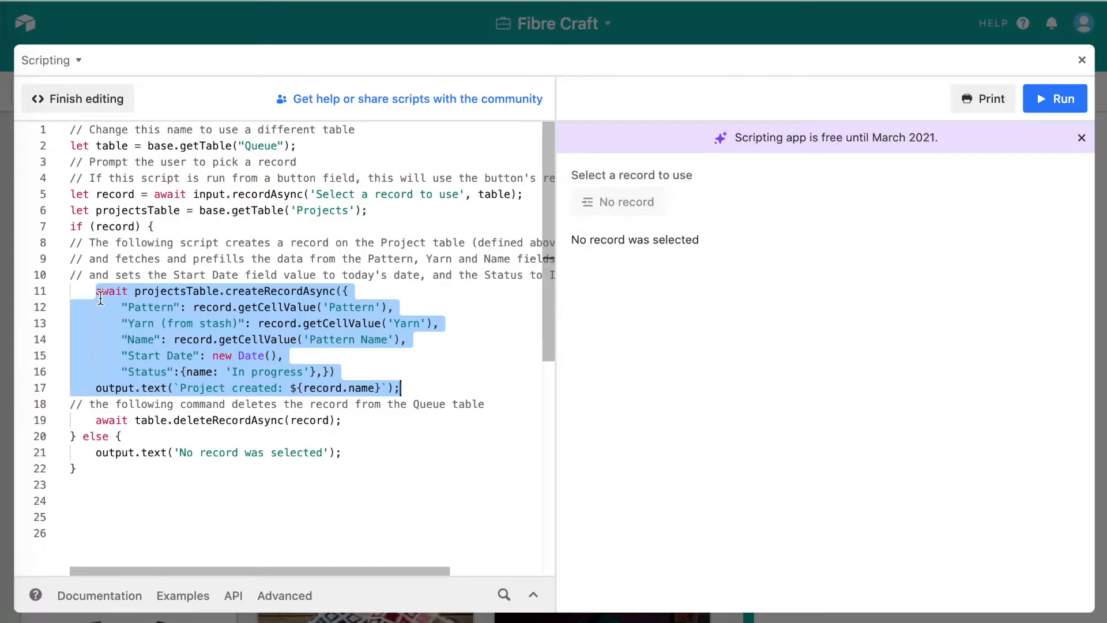
drag(342, 419, 96, 419)
click(132, 469)
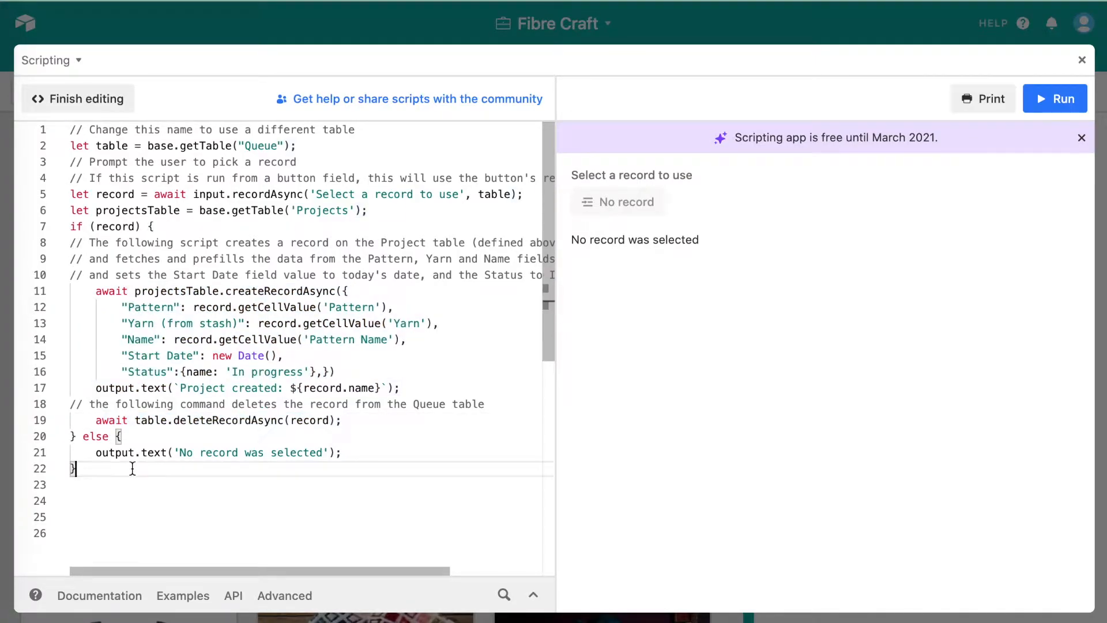
scroll(310, 334, right, 1)
scroll(310, 334, left, 1)
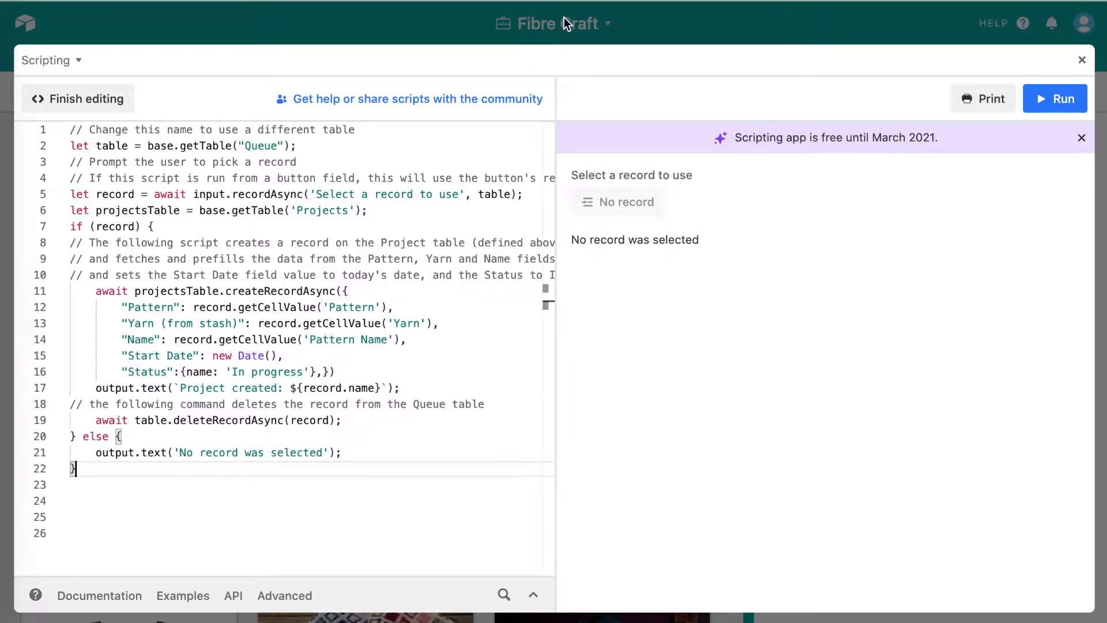
click(1082, 61)
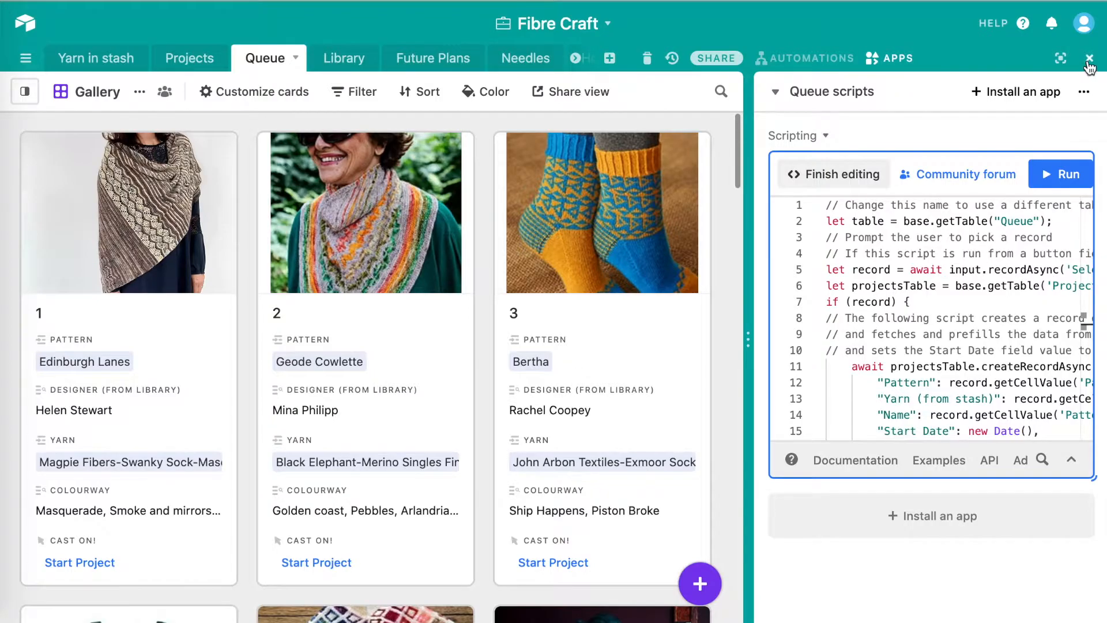
click(1087, 61)
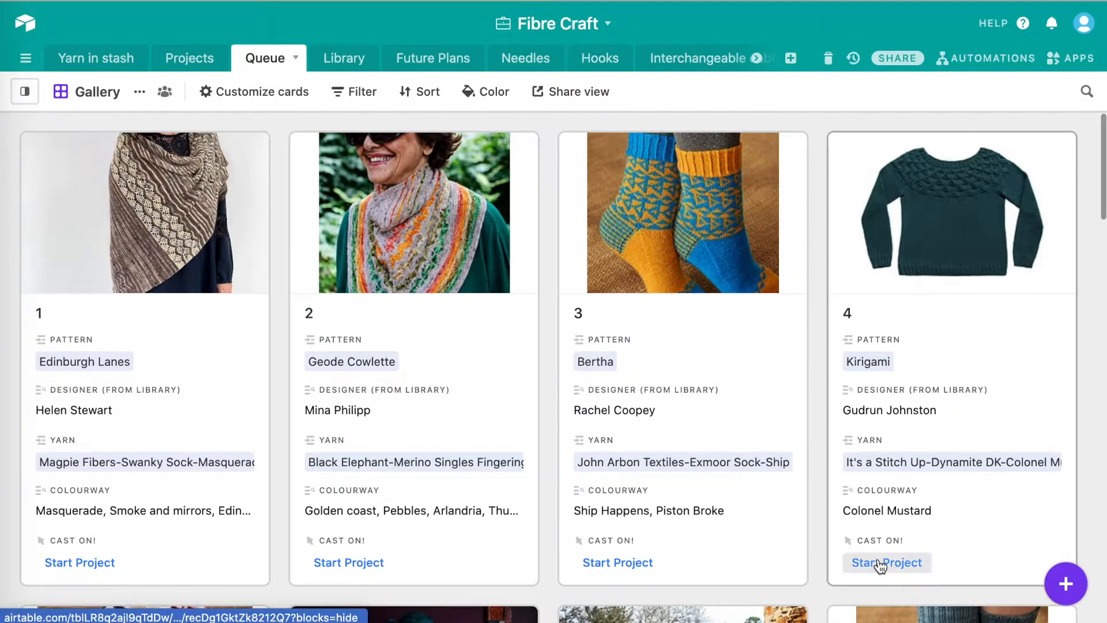
Expand the Kirigami record in the Queue gallery and open its Cast on! field's settings for editing
click(1001, 222)
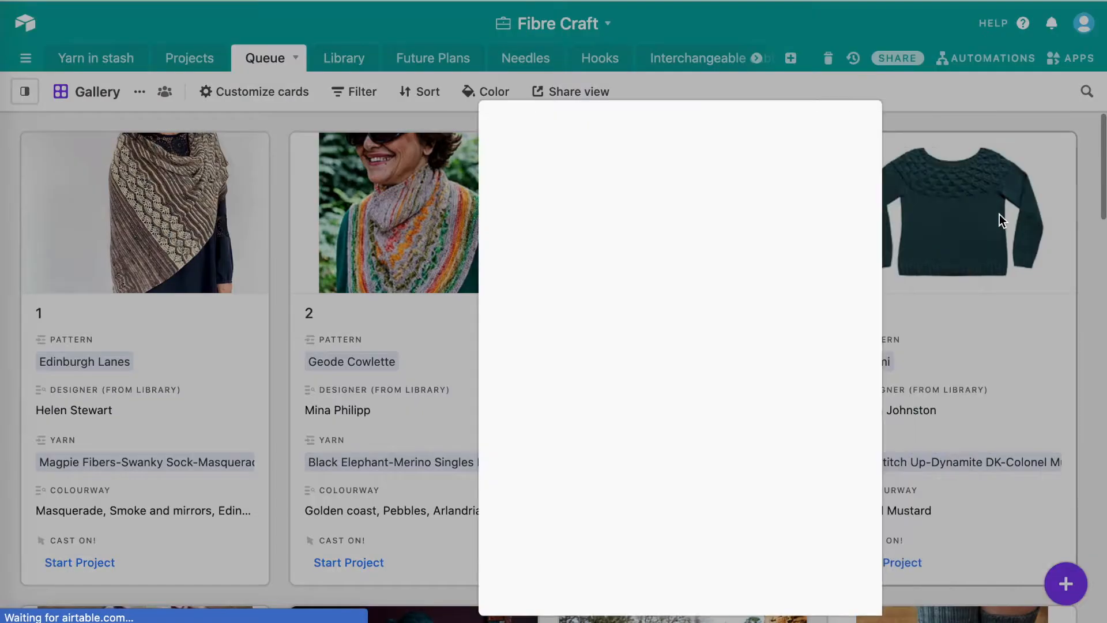
scroll(553, 324, down, 1)
scroll(553, 324, down, 6)
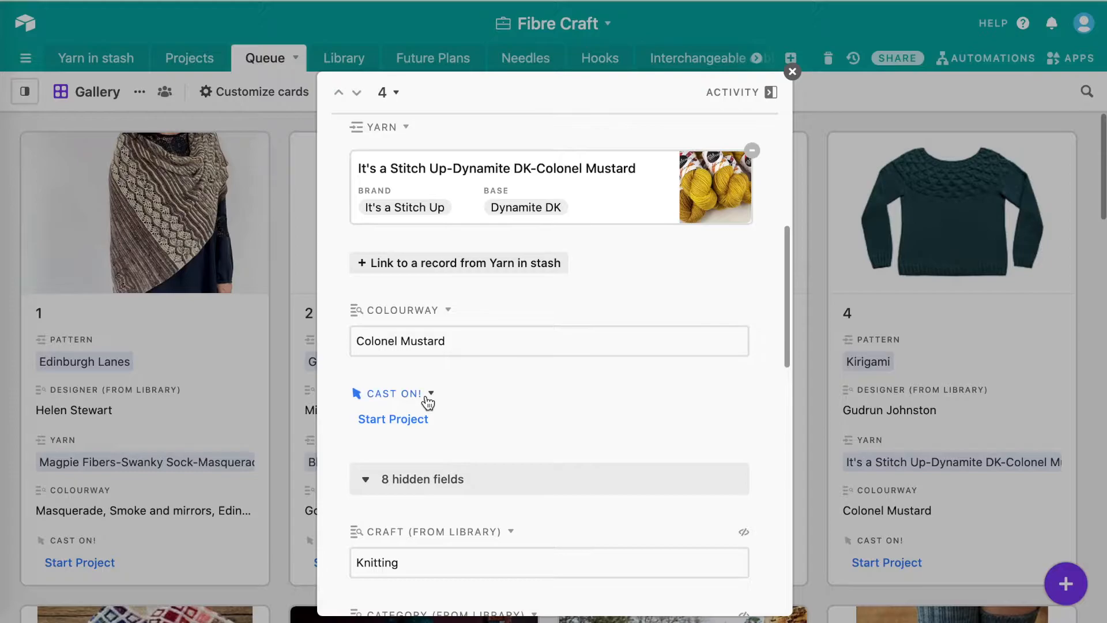
click(430, 394)
click(495, 418)
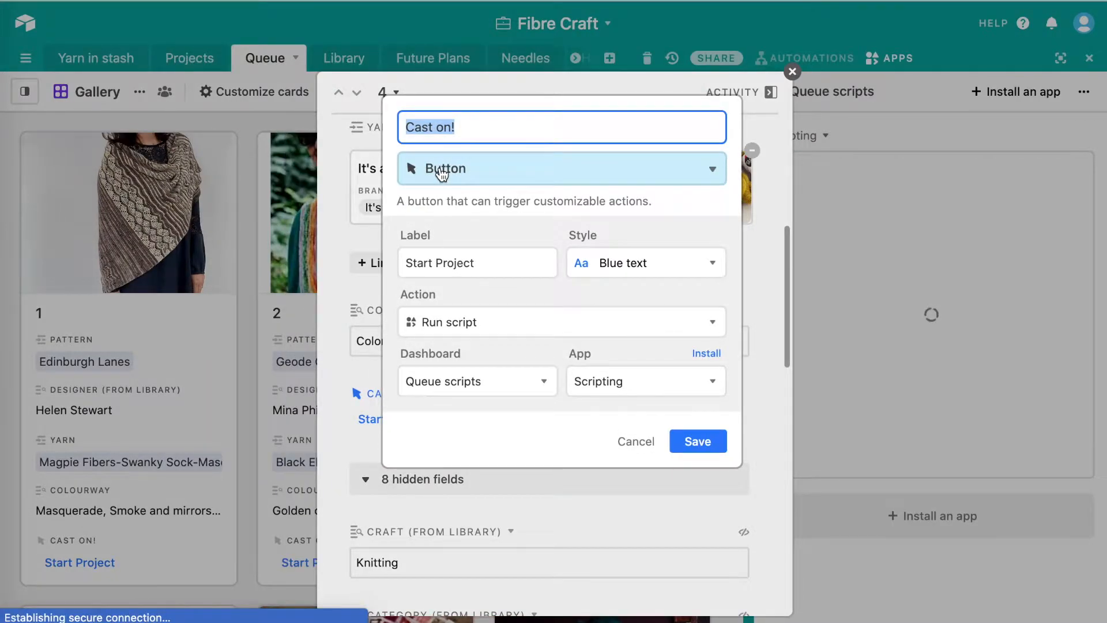
Configure Cast on! as a Button field using the Queue scripts dashboard and Scripting app, save it and close the record
click(441, 171)
click(452, 405)
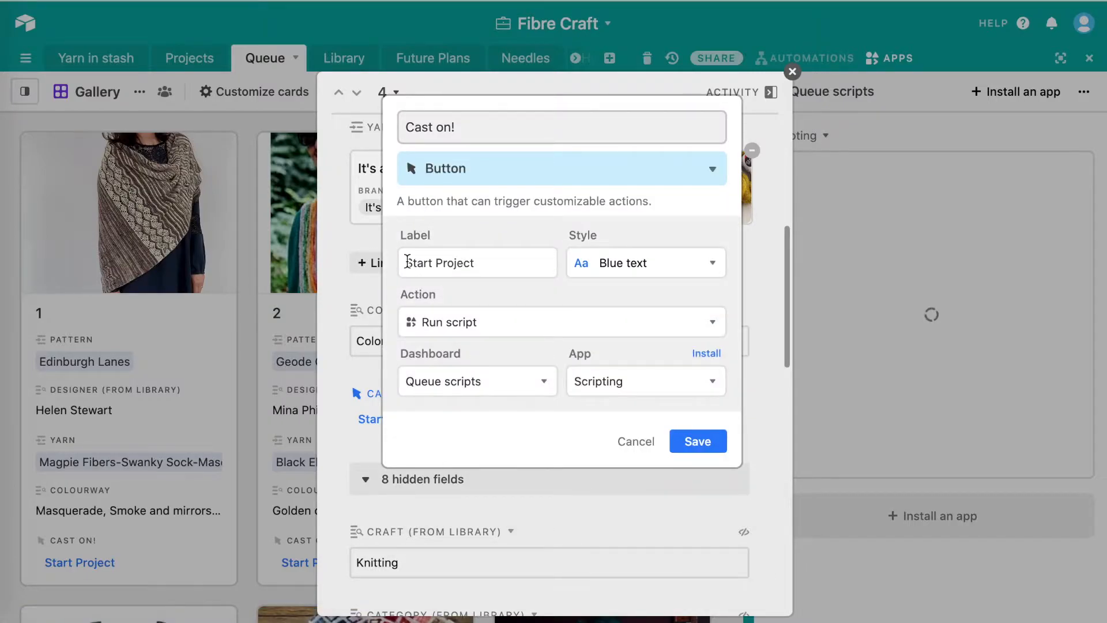
drag(407, 261, 489, 259)
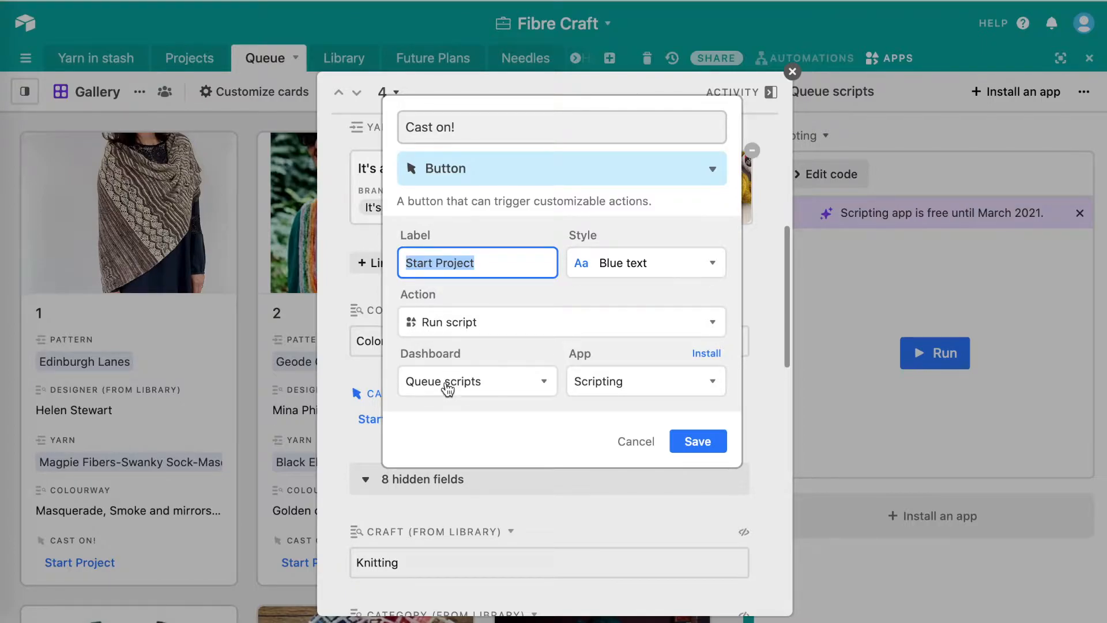
click(482, 380)
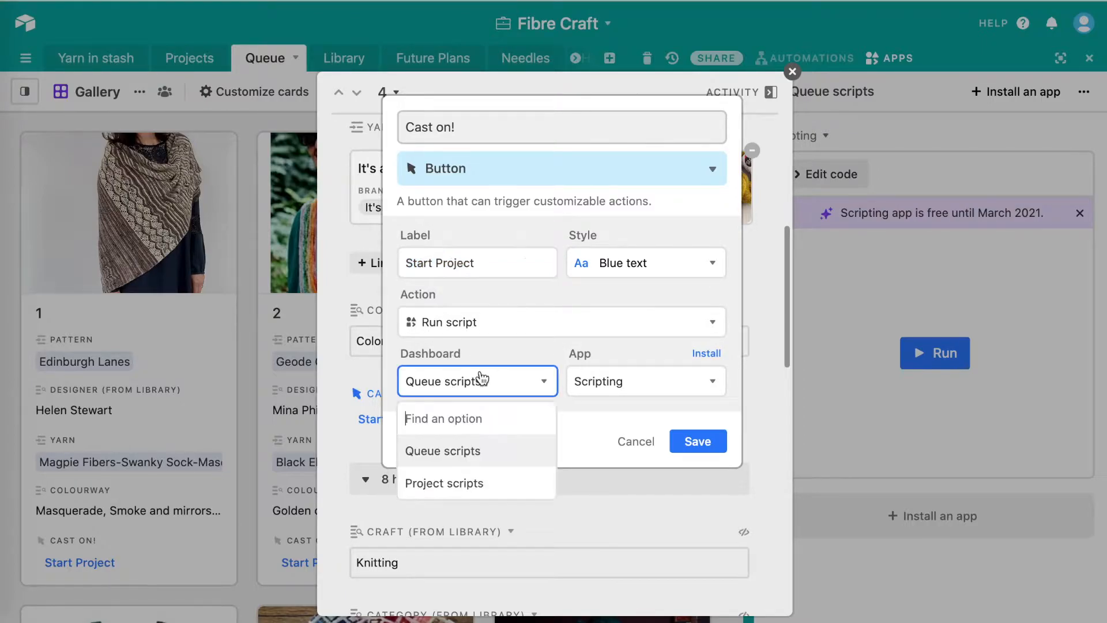
click(447, 455)
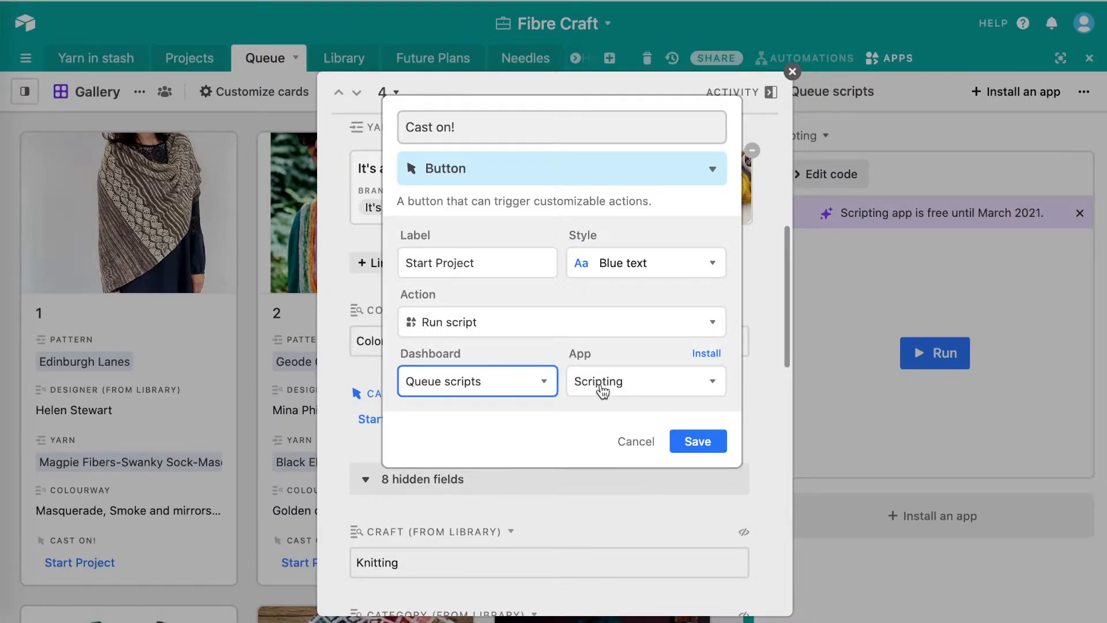
click(522, 382)
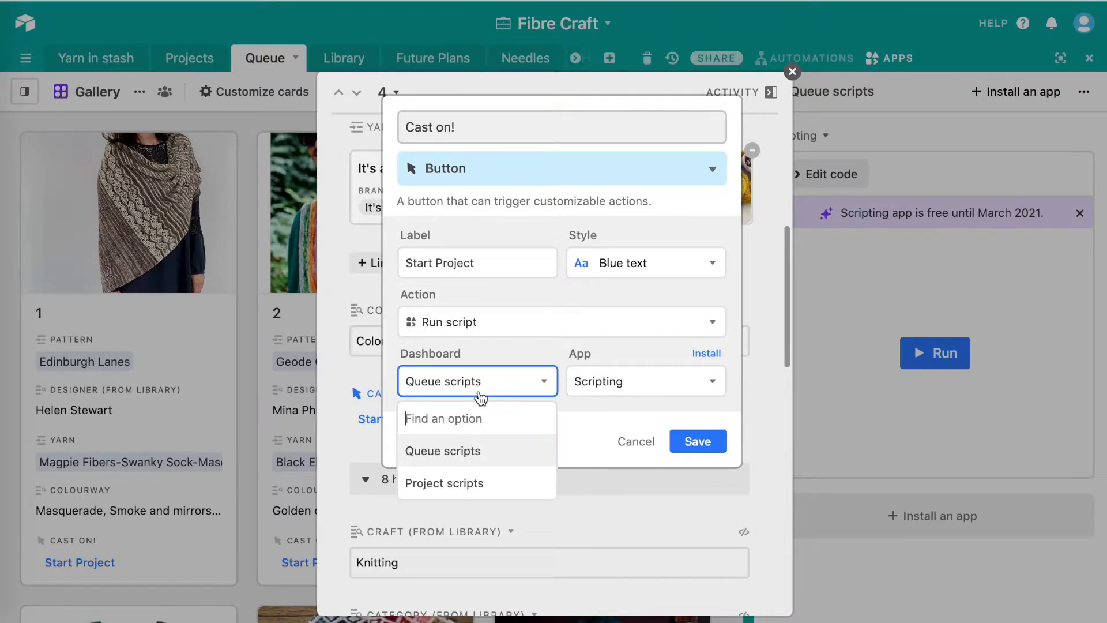
click(447, 450)
click(597, 391)
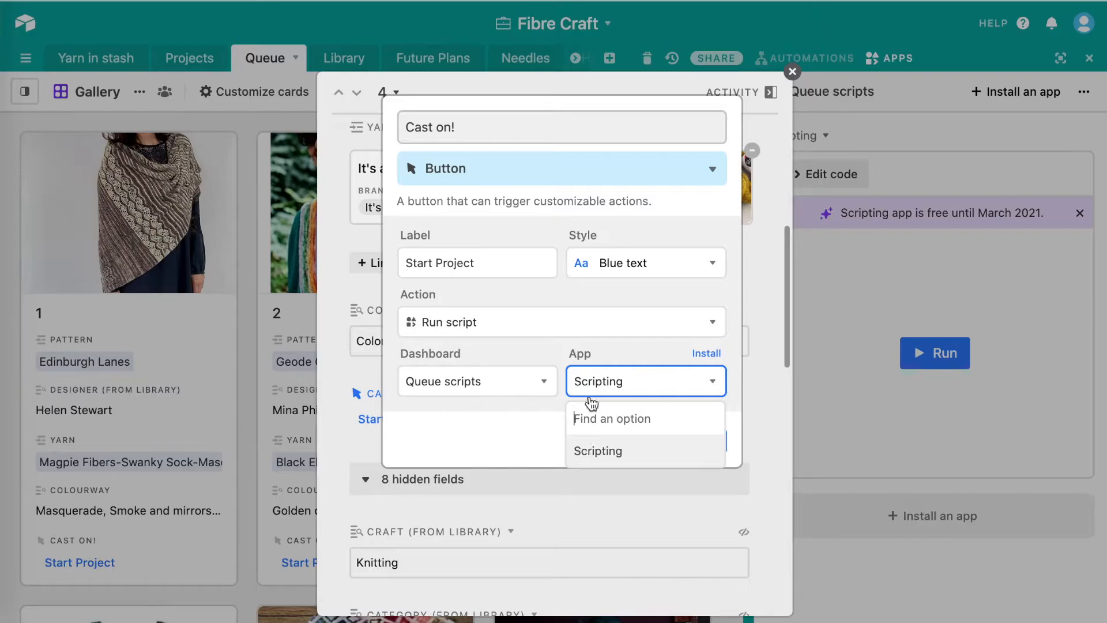
click(587, 453)
click(697, 445)
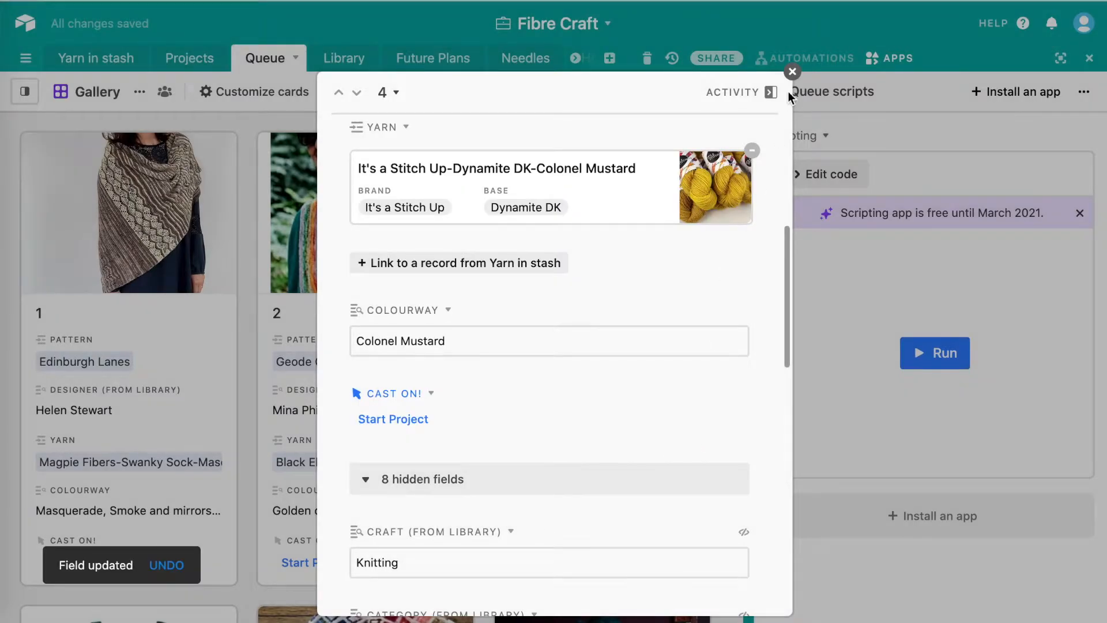
click(792, 73)
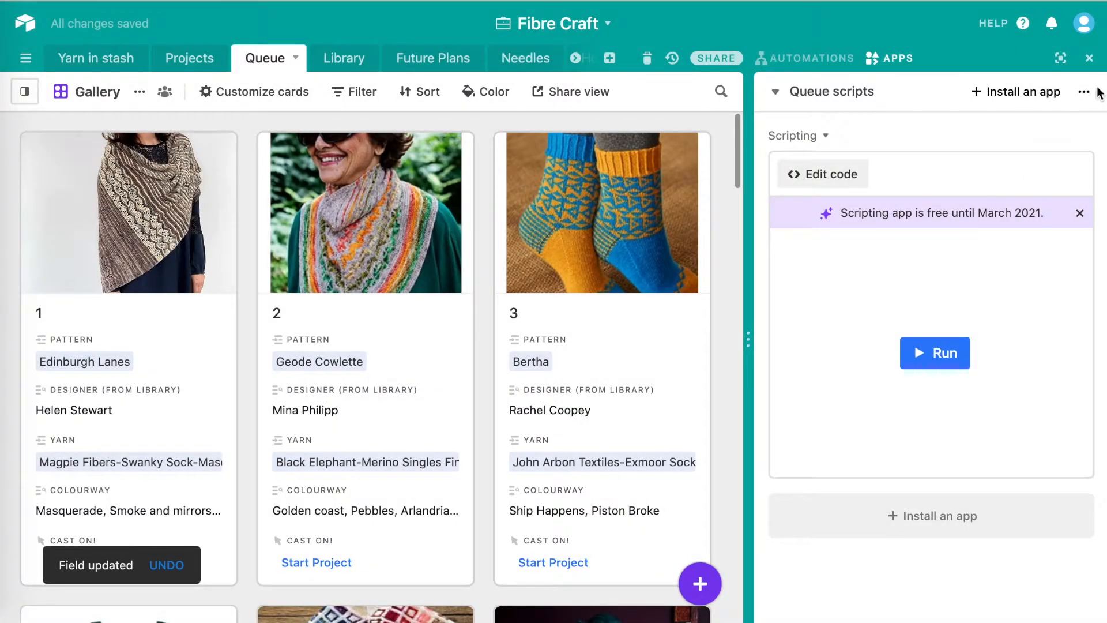
Start a project from the Kirigami record in the Queue gallery and close the apps pane
click(1089, 58)
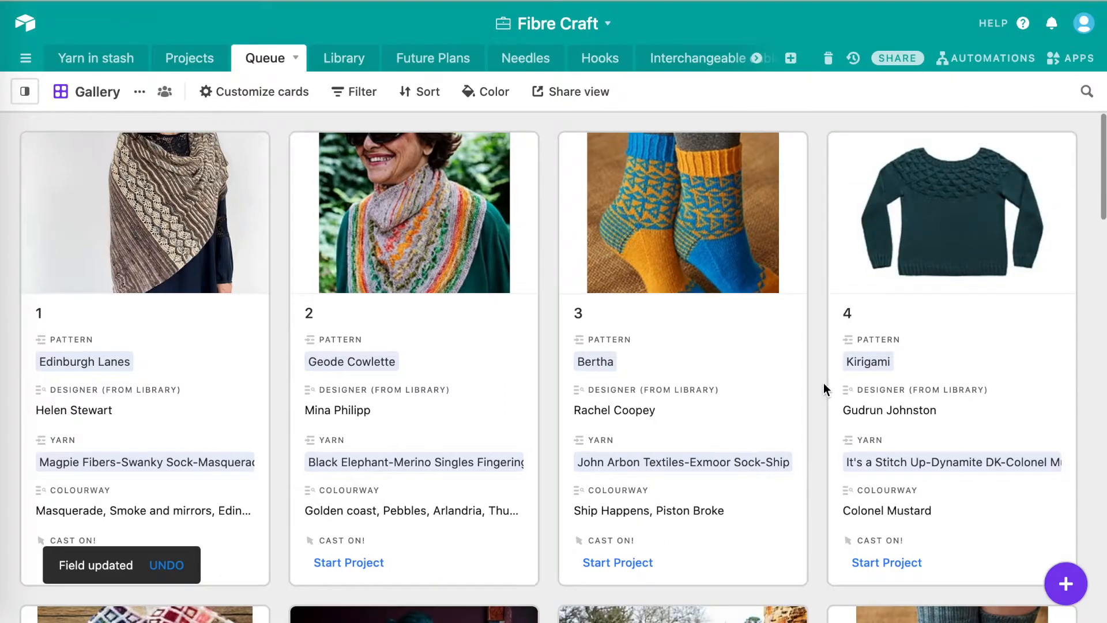
click(876, 561)
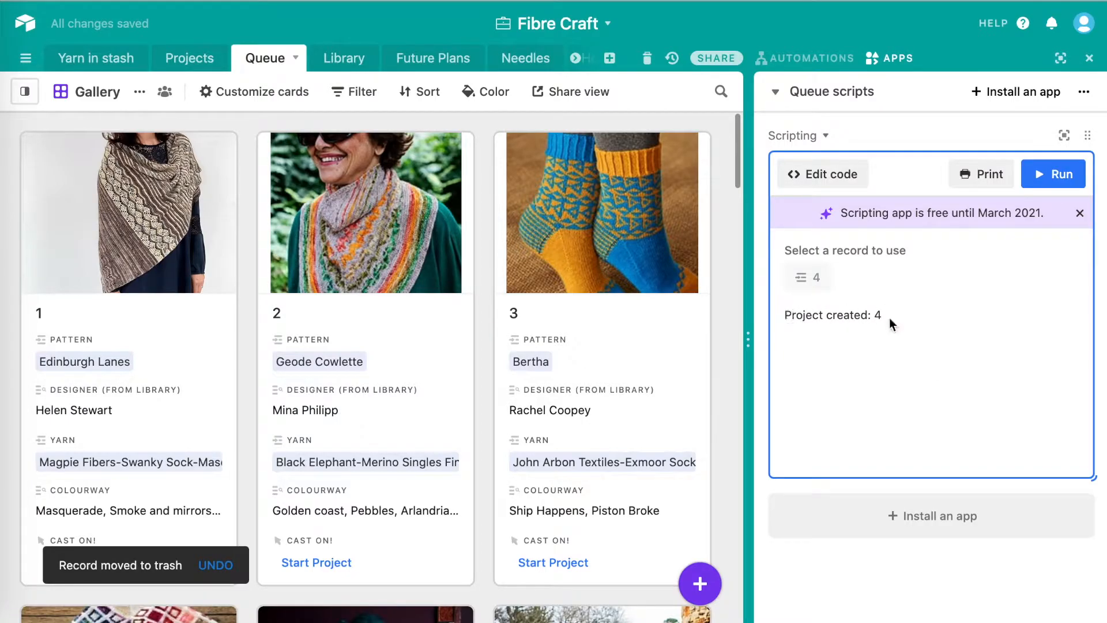
click(1089, 60)
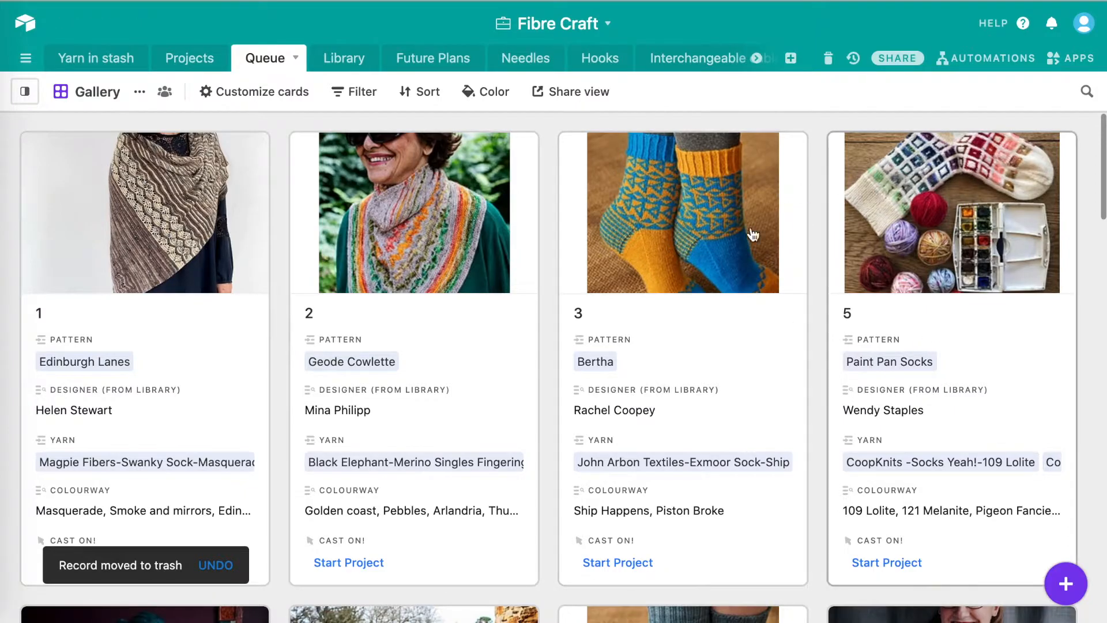
Examine the queue position numbers on the remaining cards throughout the Queue gallery
scroll(770, 338, down, 8)
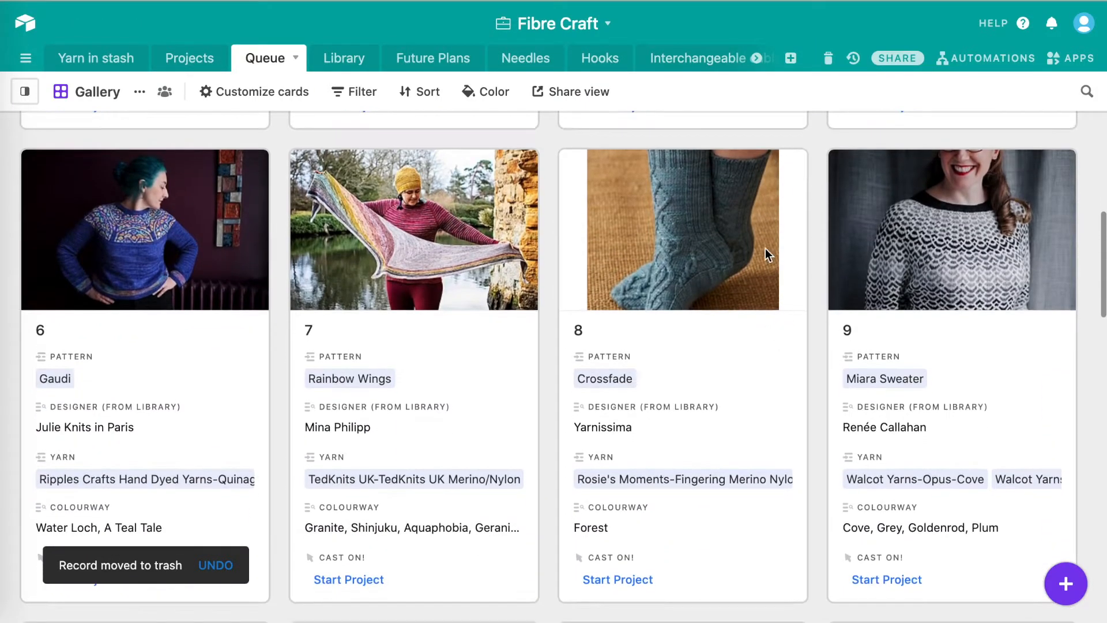
scroll(562, 548, down, 8)
scroll(562, 548, down, 8)
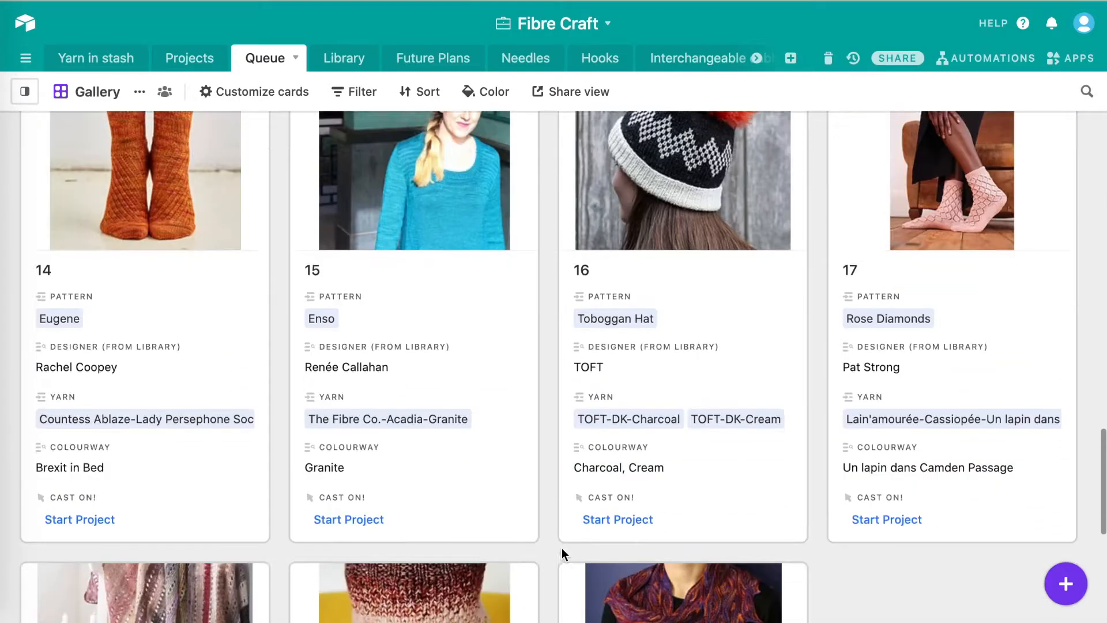
scroll(562, 548, up, 20)
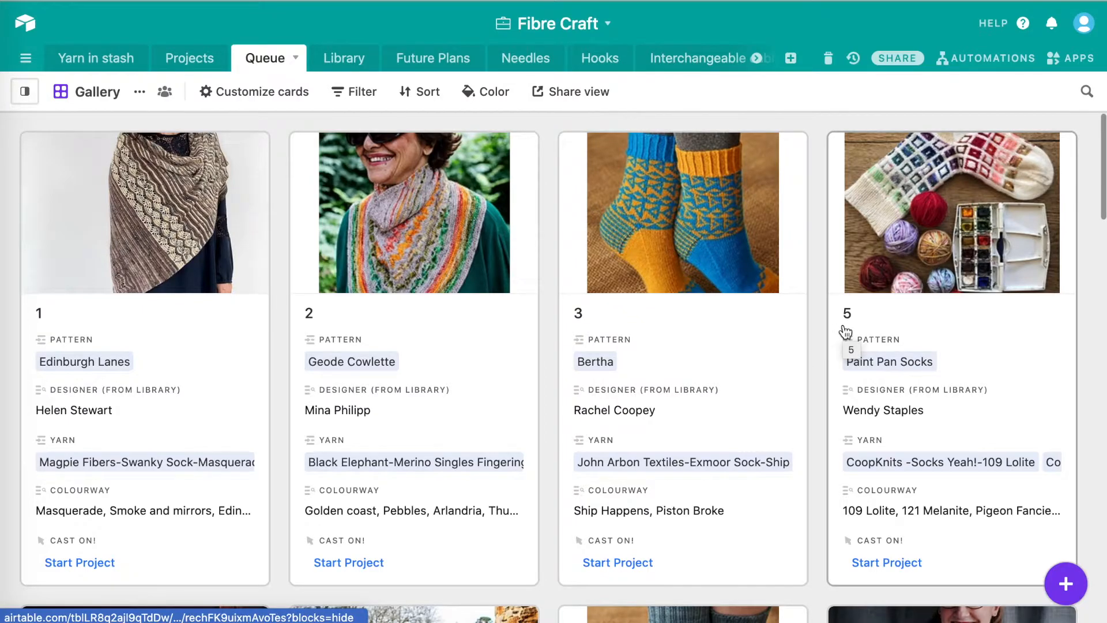
scroll(846, 332, down, 3)
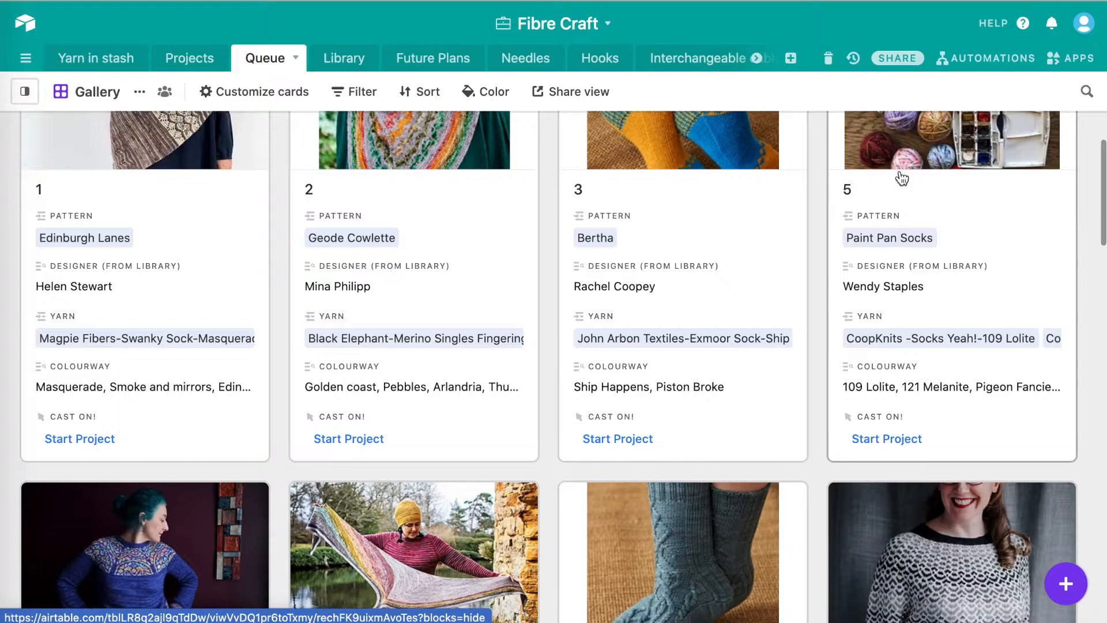
scroll(902, 179, up, 3)
Expand the Edinburgh Lanes record, change its Queue position field to a Number with Integer format, and save the field
click(170, 314)
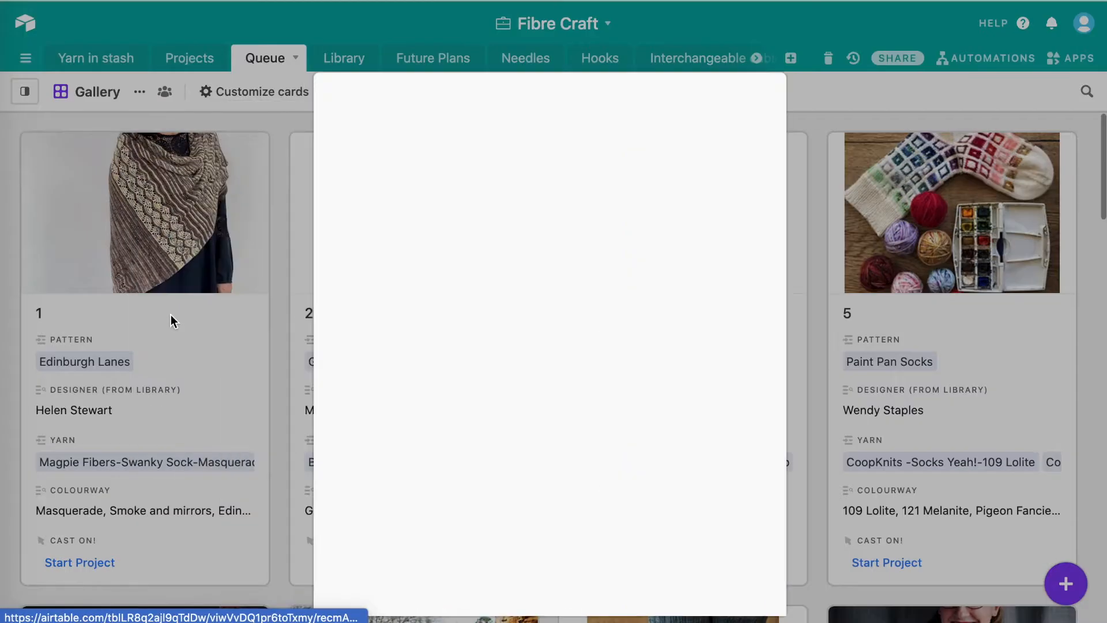
click(474, 179)
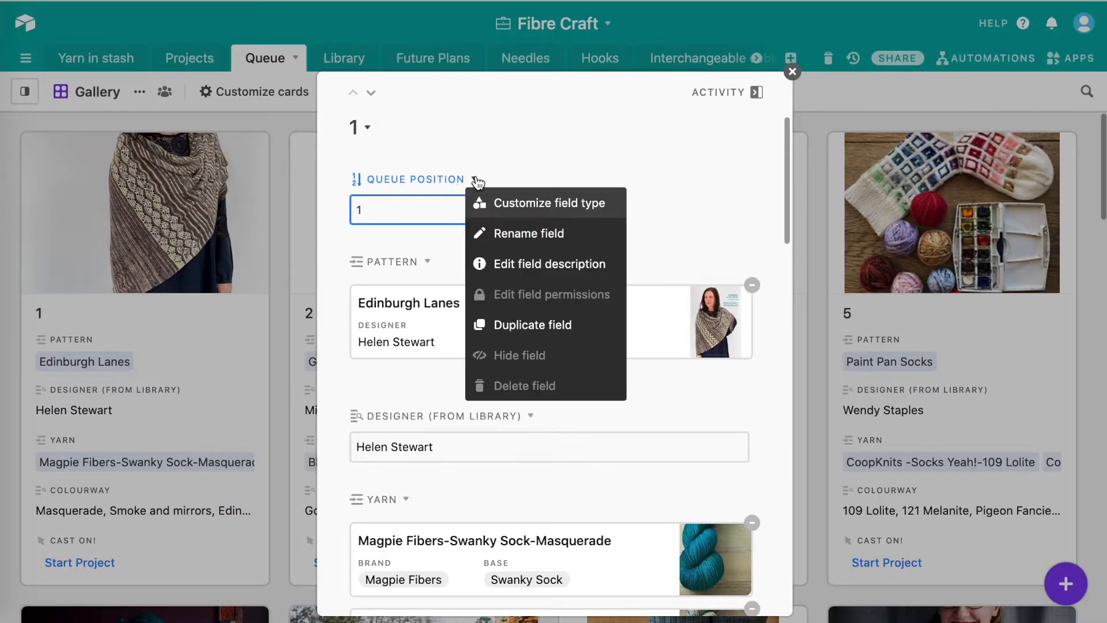
click(503, 202)
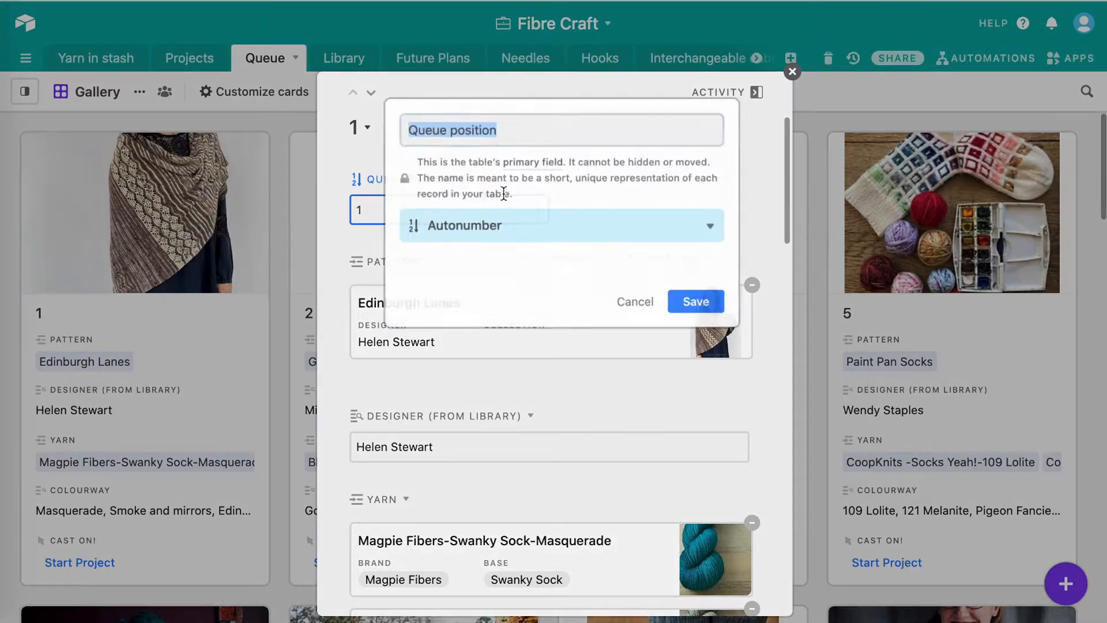
click(464, 223)
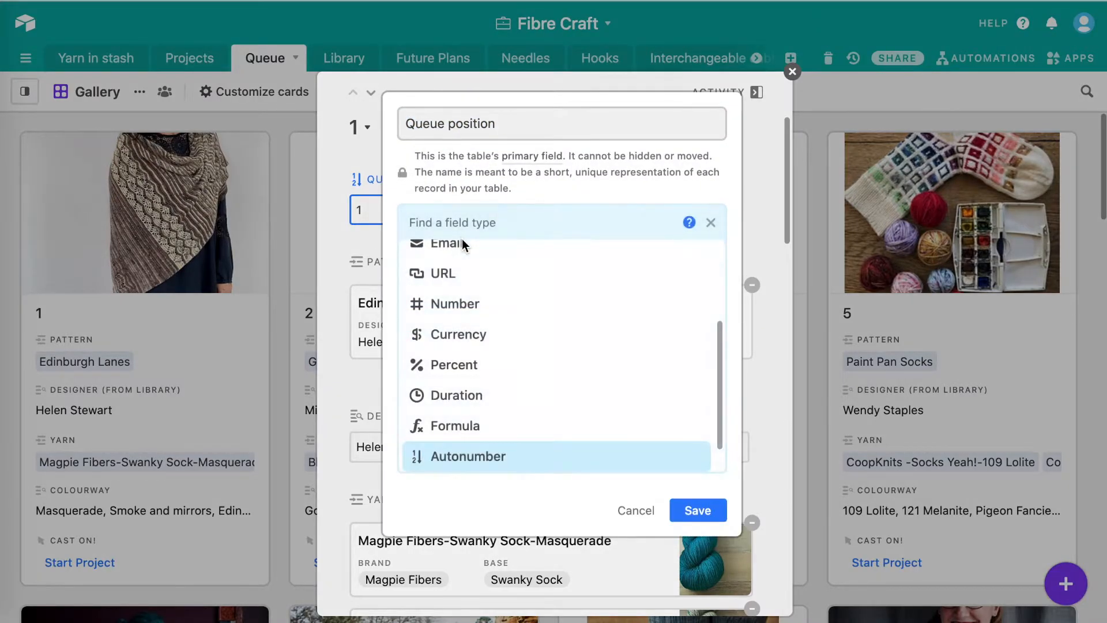
click(450, 303)
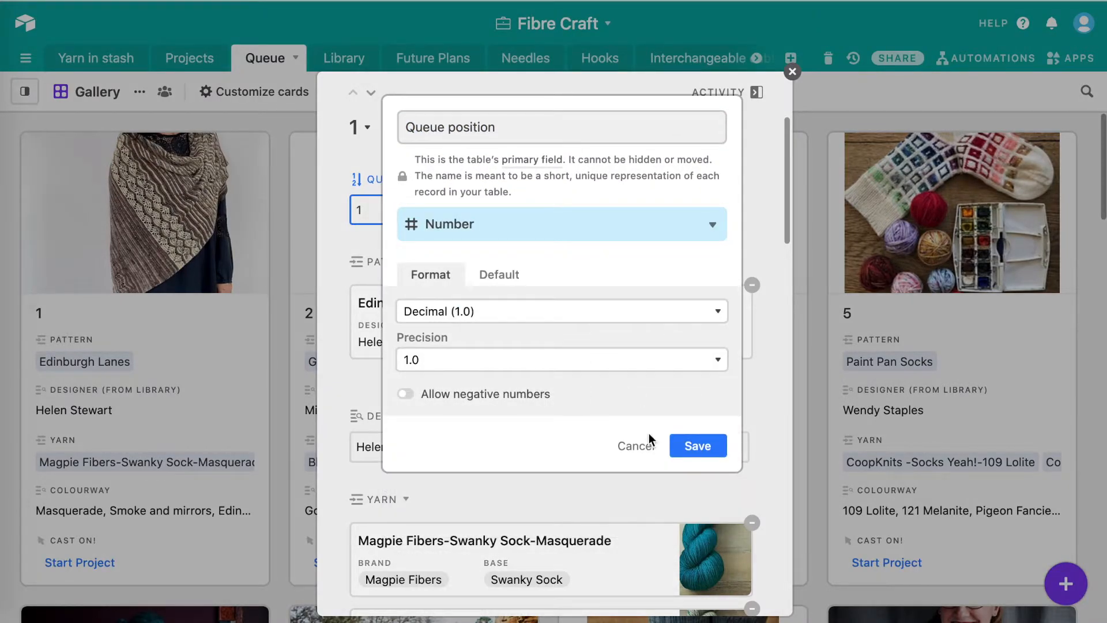
click(507, 311)
click(487, 327)
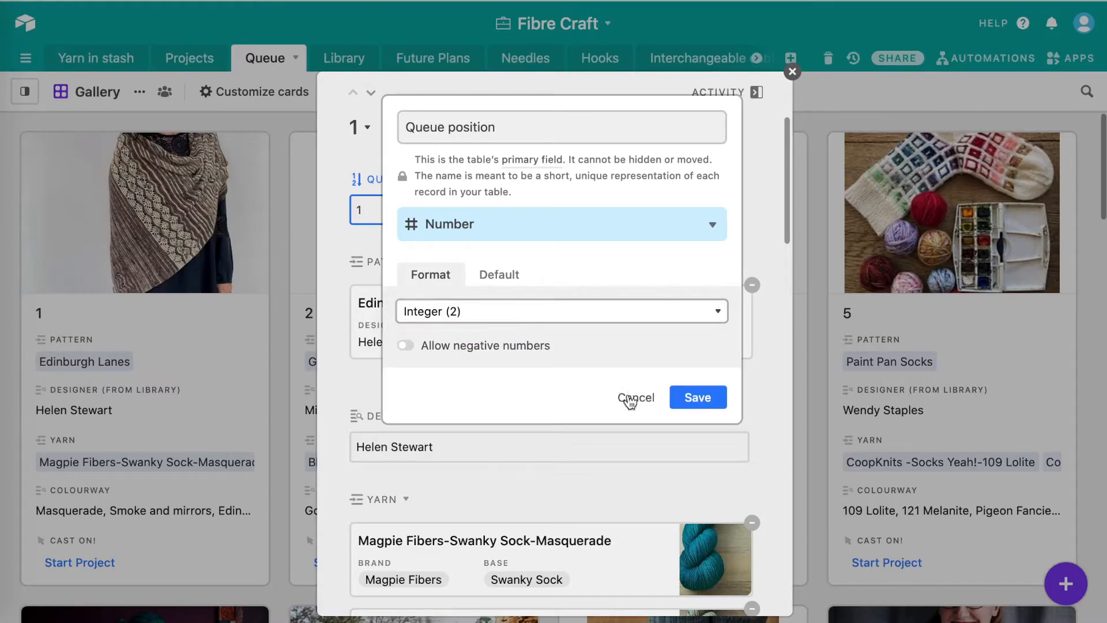
click(696, 396)
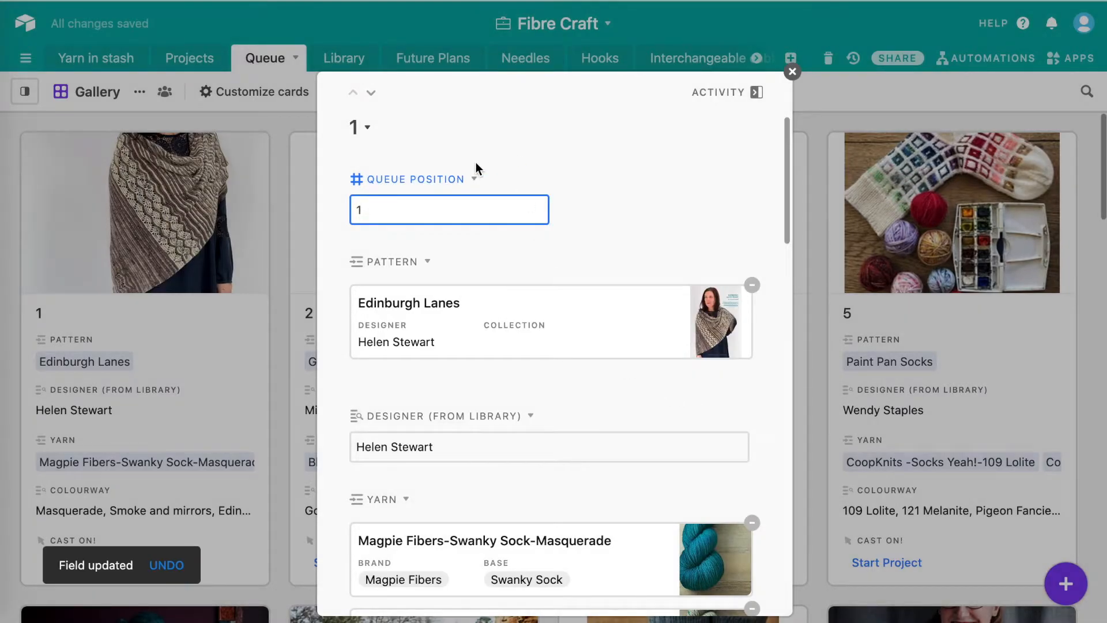
Convert the Queue position field to Autonumber, close the record and check the numbering across the gallery cards
click(475, 181)
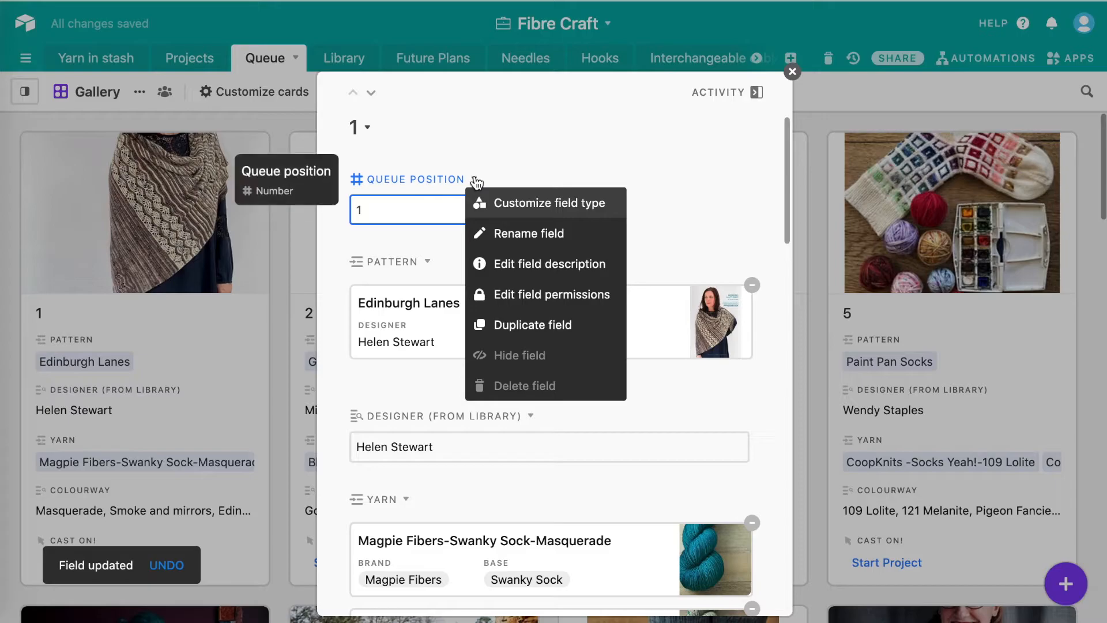
click(496, 202)
click(442, 222)
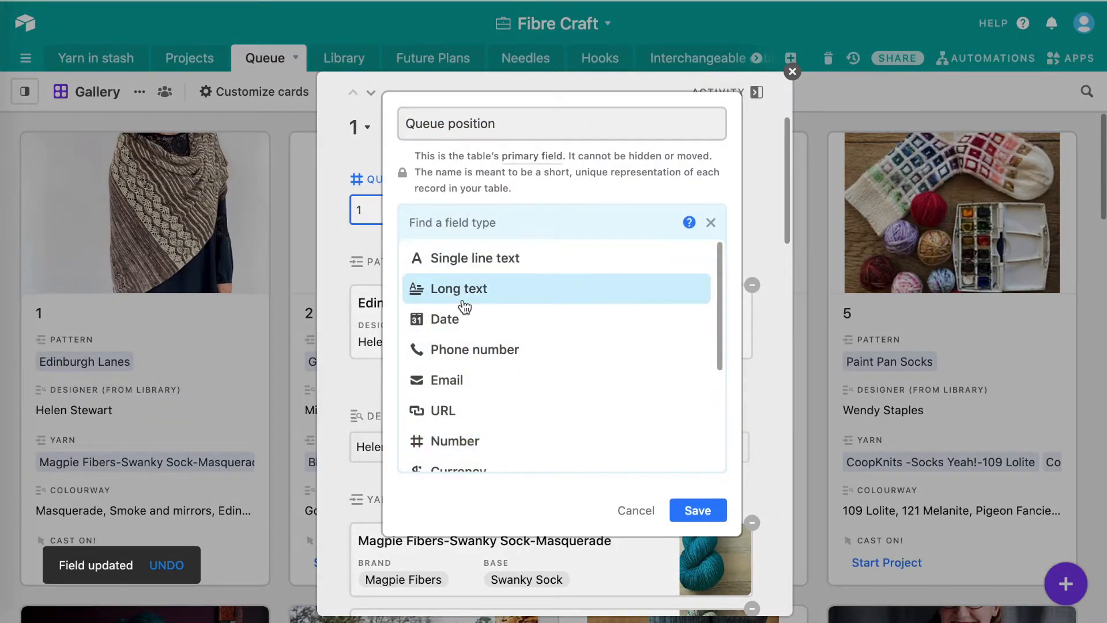
scroll(455, 375, down, 5)
click(450, 420)
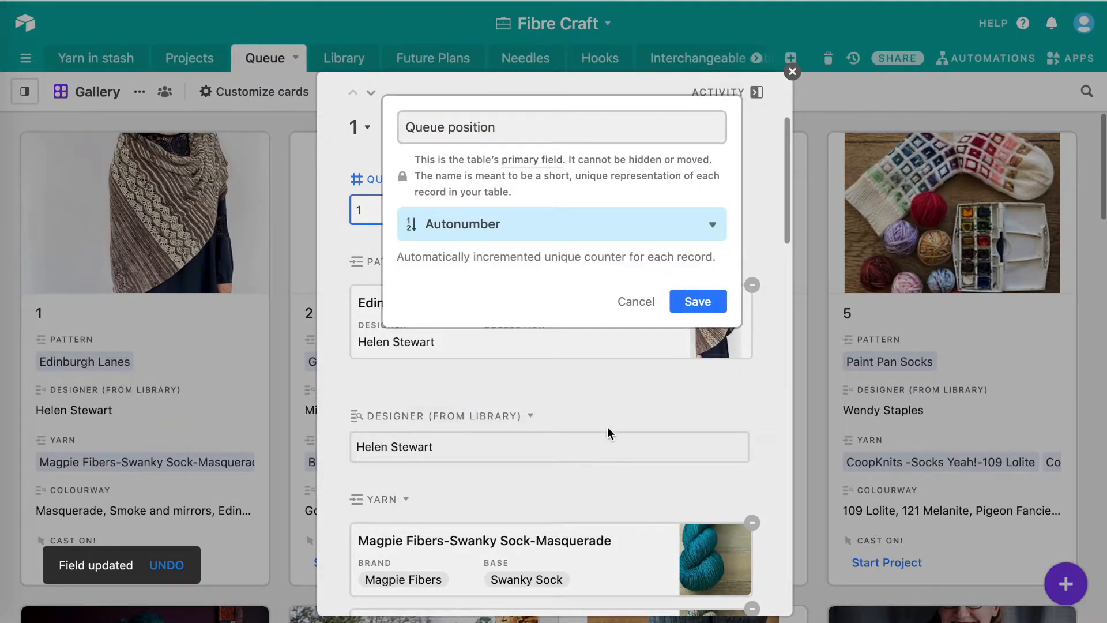
click(705, 296)
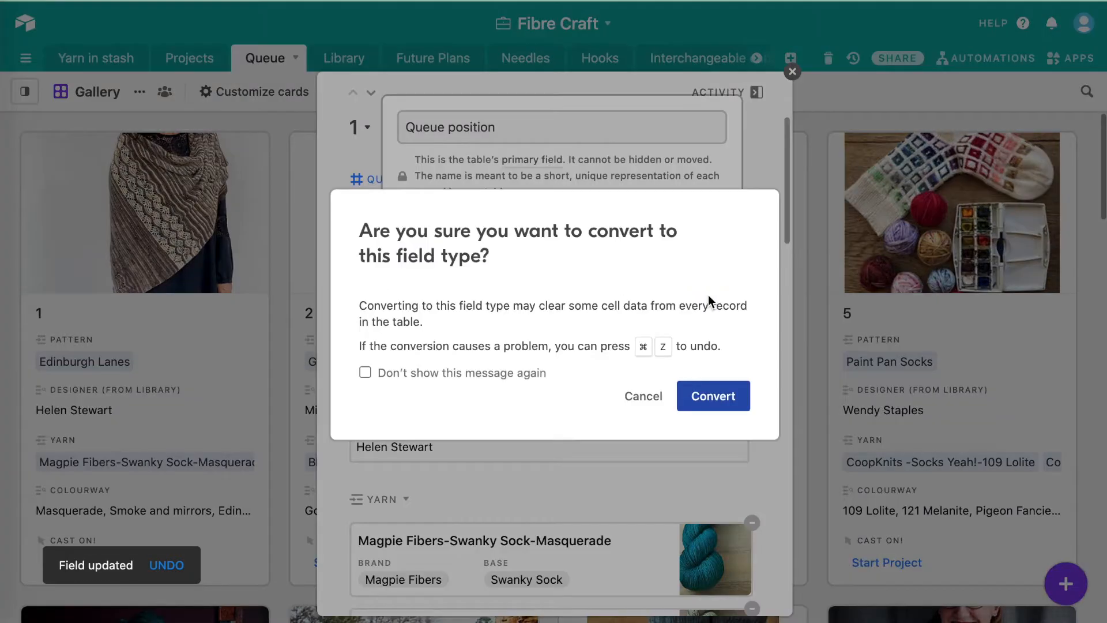
click(715, 396)
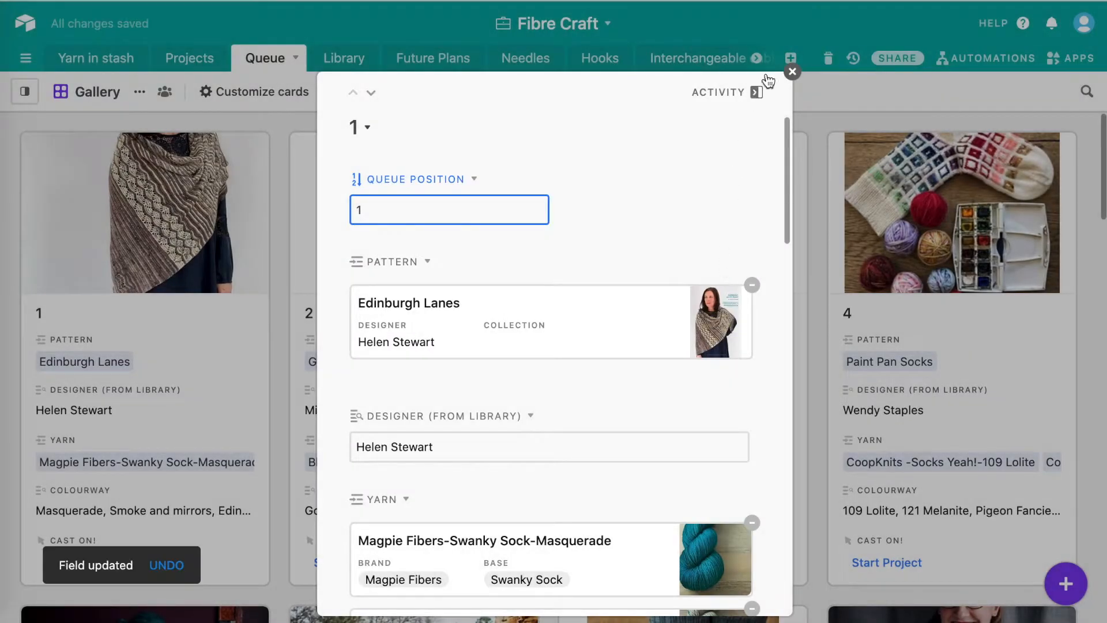
click(792, 72)
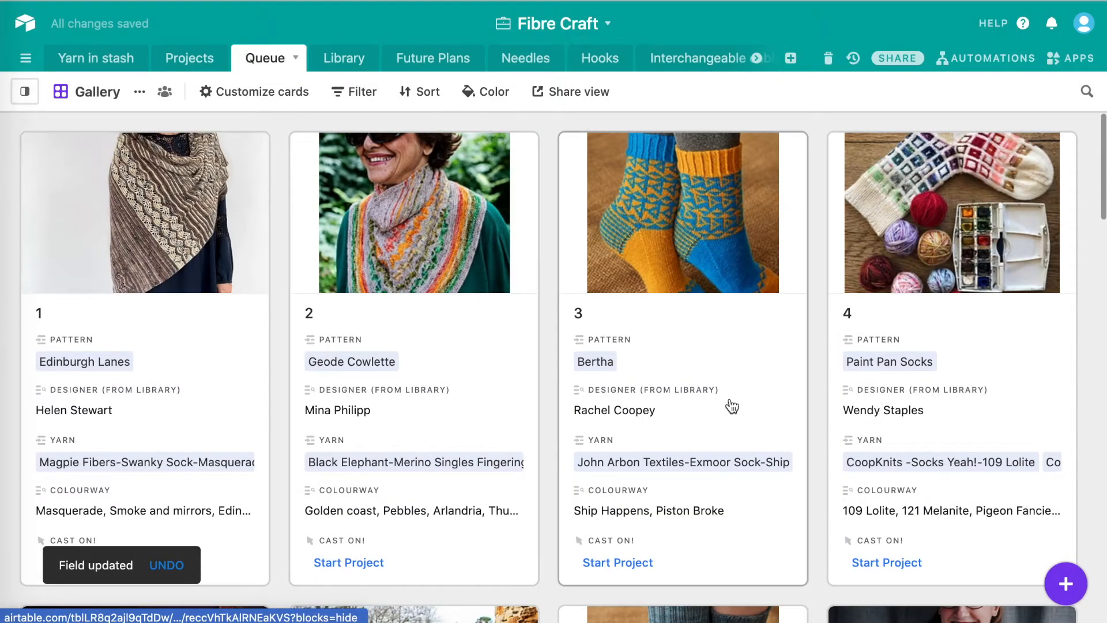
scroll(729, 399, down, 6)
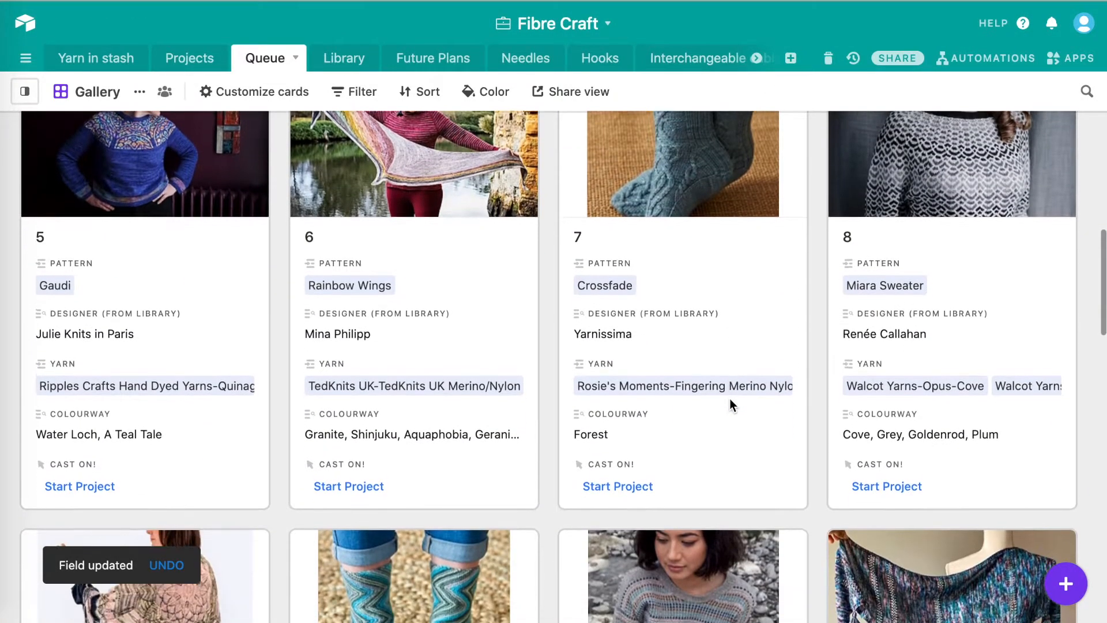
scroll(728, 403, up, 7)
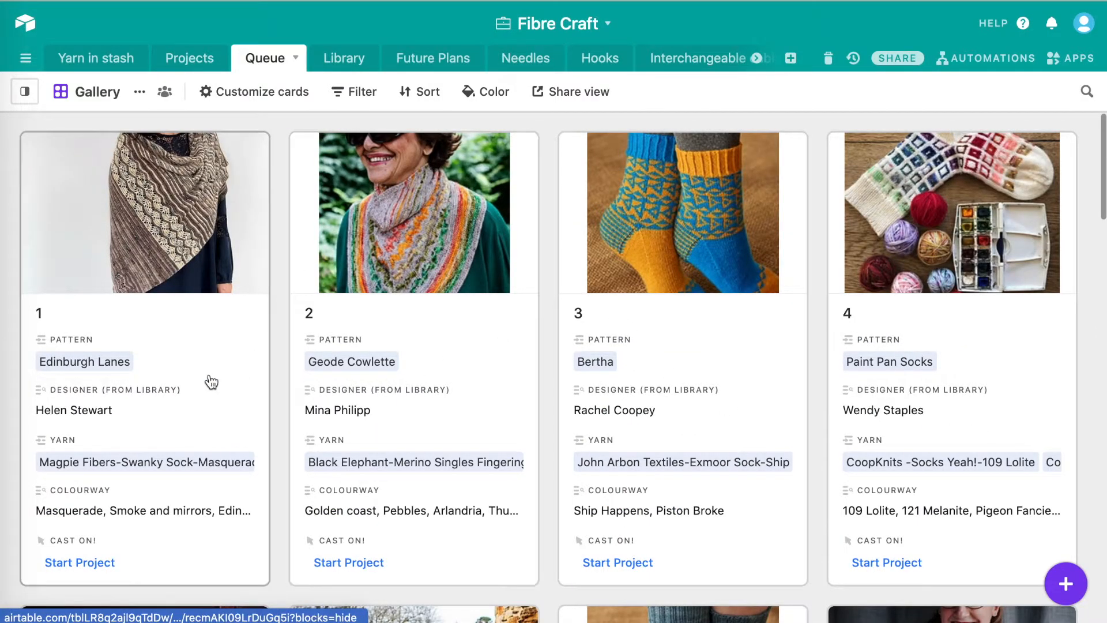
Reorder the Queue gallery cards so that Bertha is second, Paint Pan Socks third and Geode Cowlette fourth
drag(609, 304, 350, 284)
mouse_move(847, 314)
mouse_down()
mouse_move(650, 336)
mouse_move(603, 317)
mouse_up()
scroll(602, 317, down, 3)
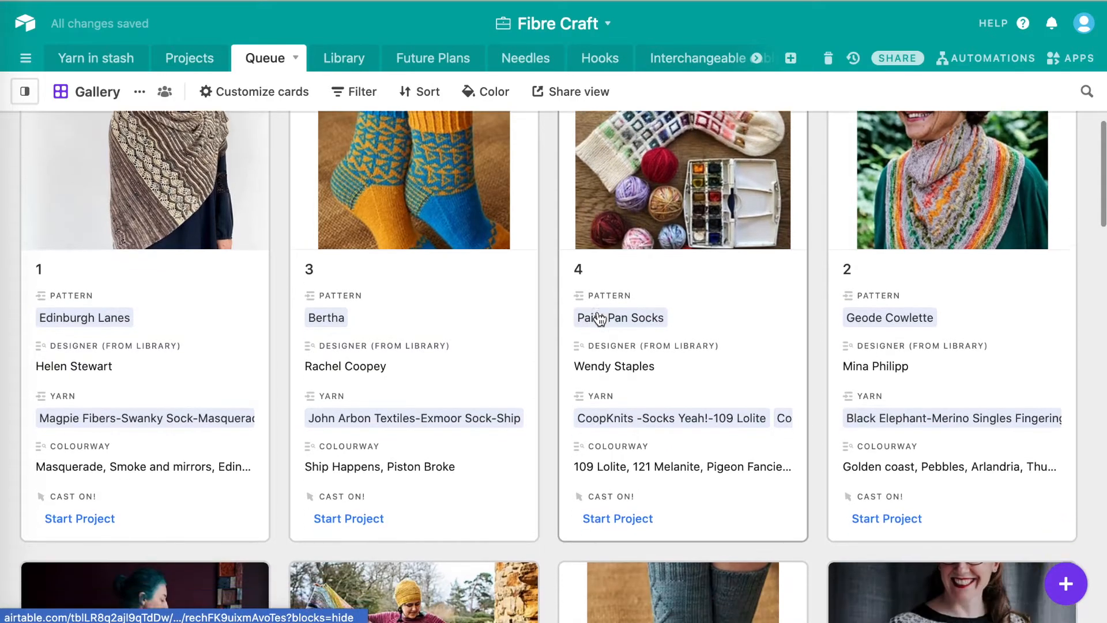
scroll(597, 311, up, 1)
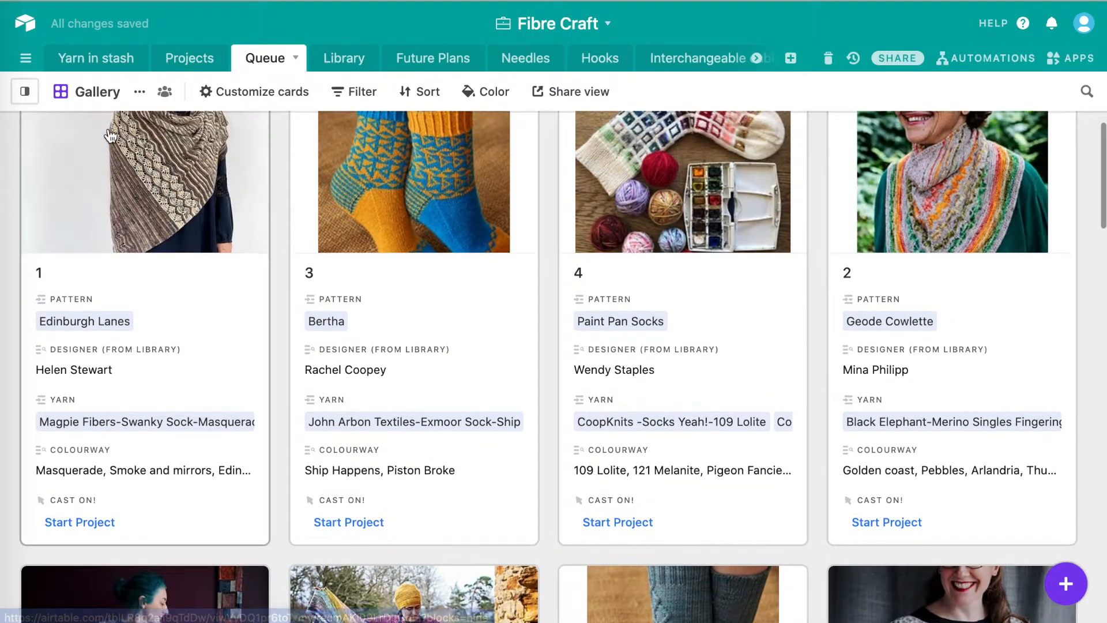
scroll(153, 346, up, 2)
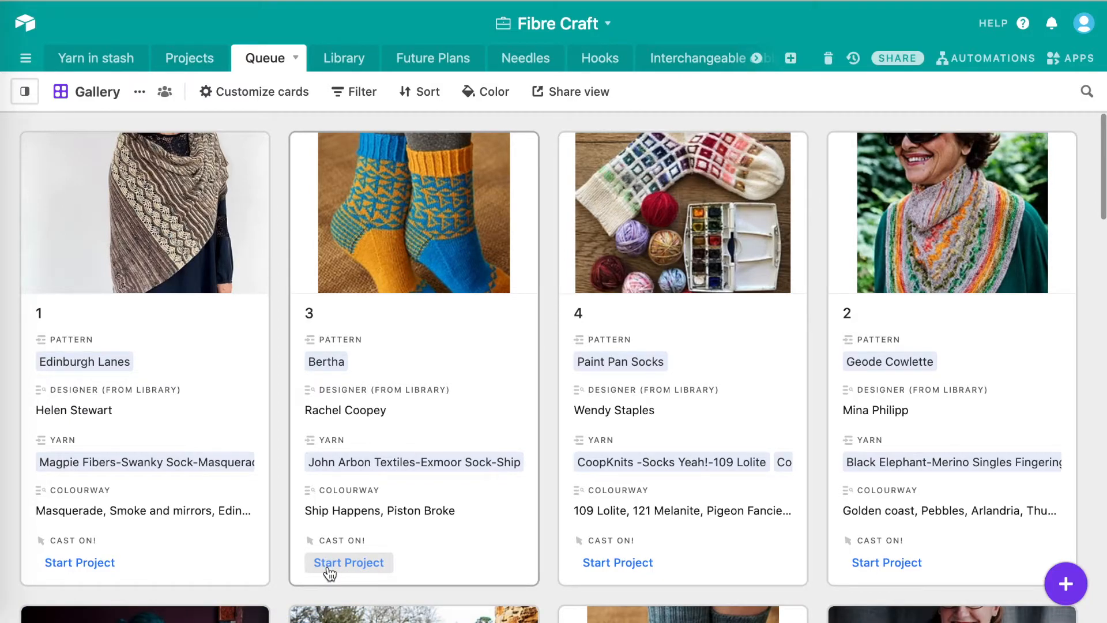
Bring up the Projects table in its Kanban view stacked by status
click(194, 61)
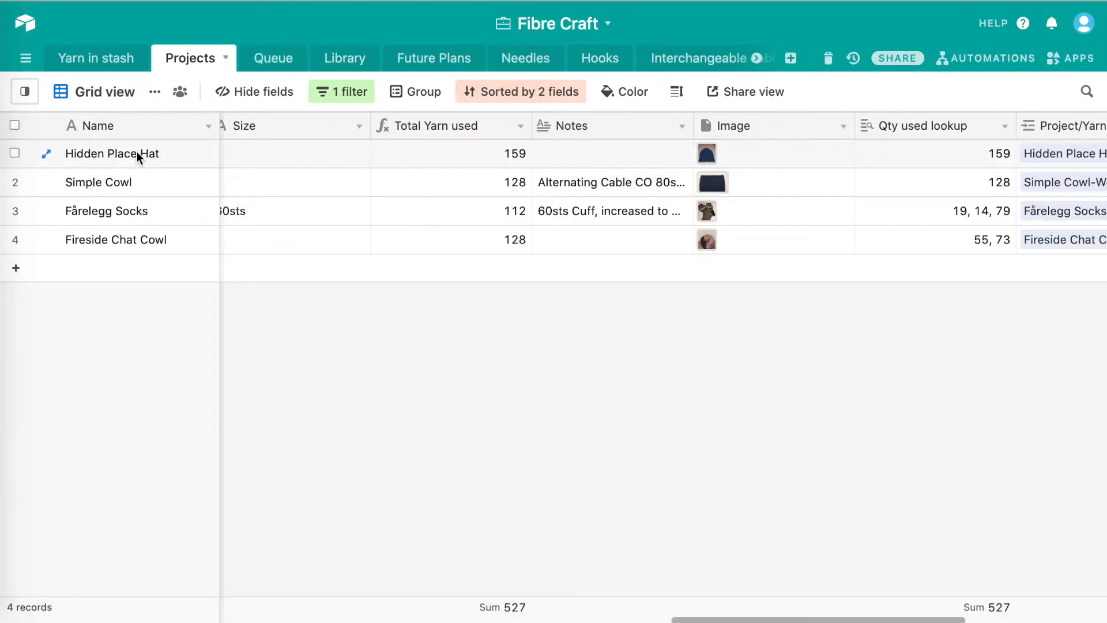
scroll(136, 151, left, 6)
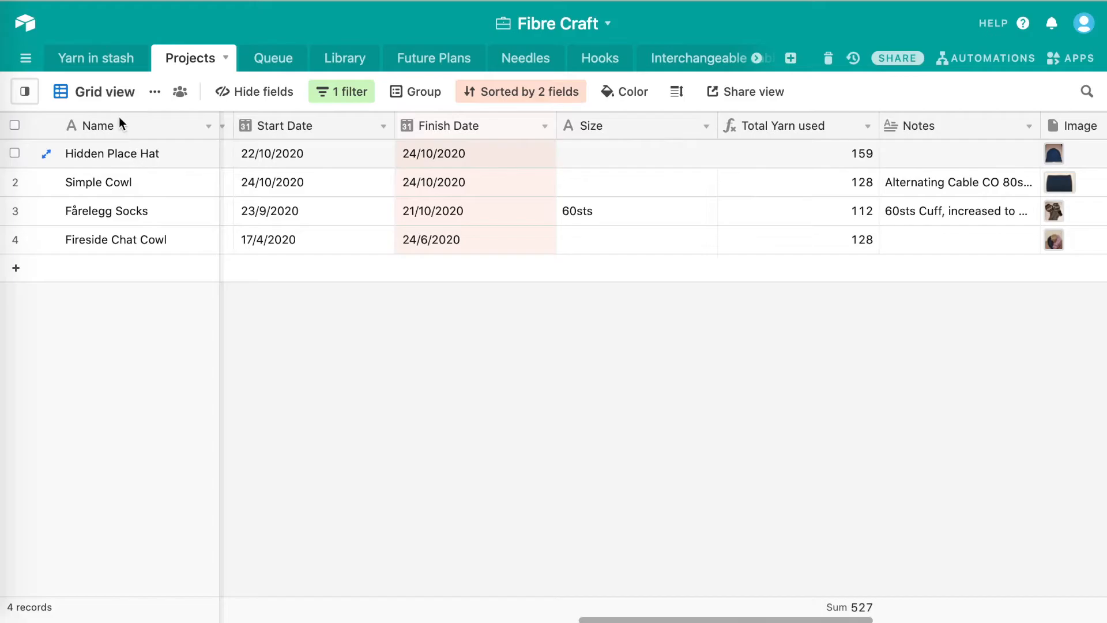
click(102, 91)
click(58, 207)
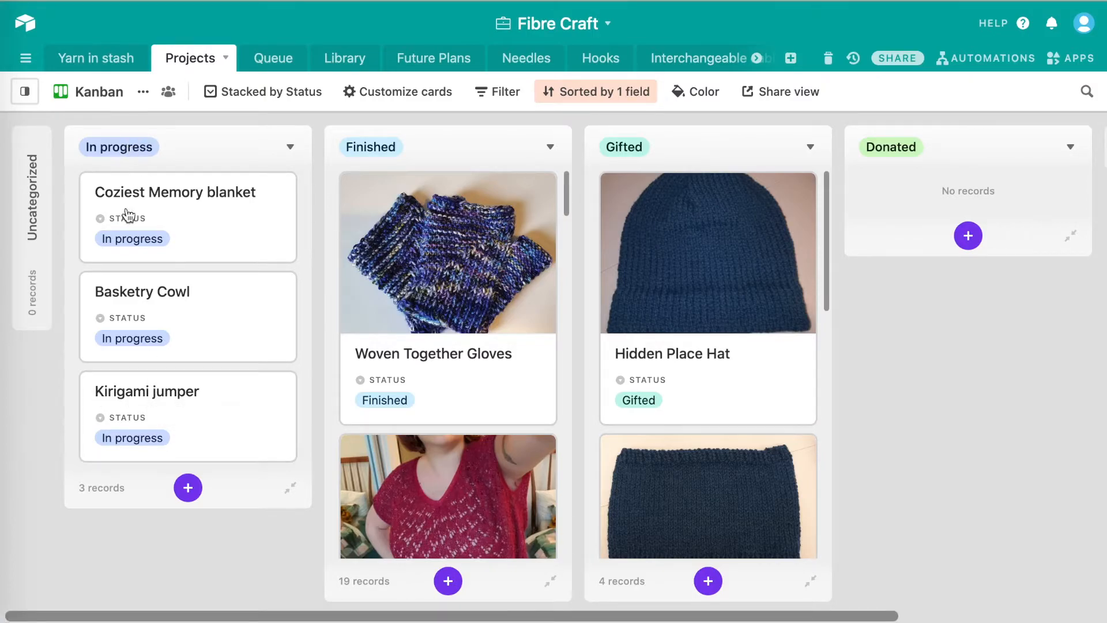
Open the Kirigami jumper record and examine its name, status, pattern, craft, category, yarn, colourway and start date fields
click(131, 420)
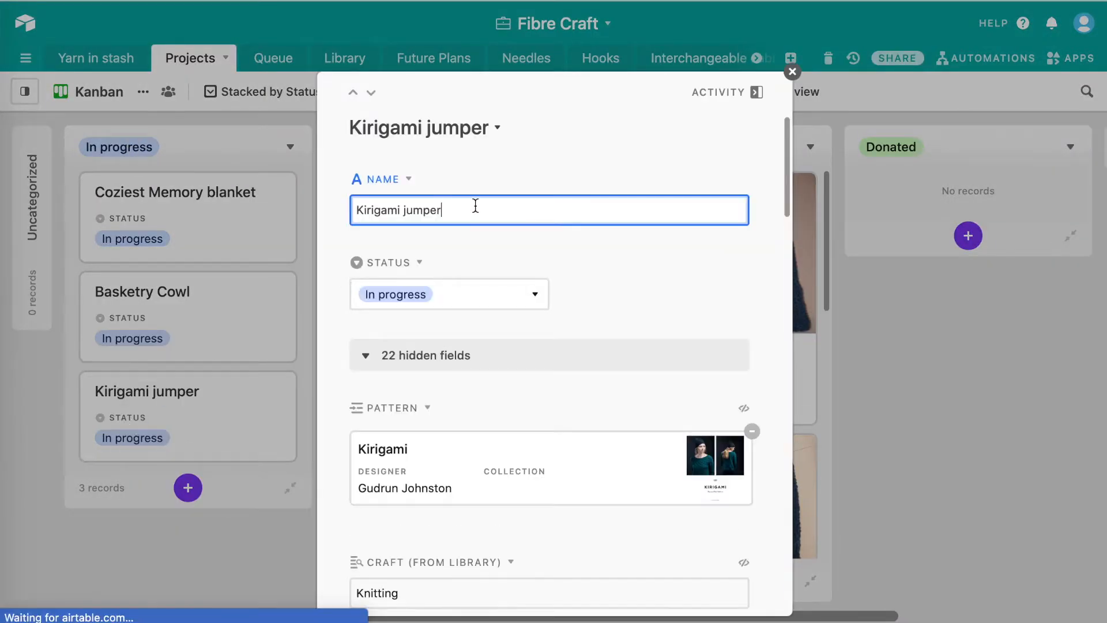
scroll(476, 206, down, 1)
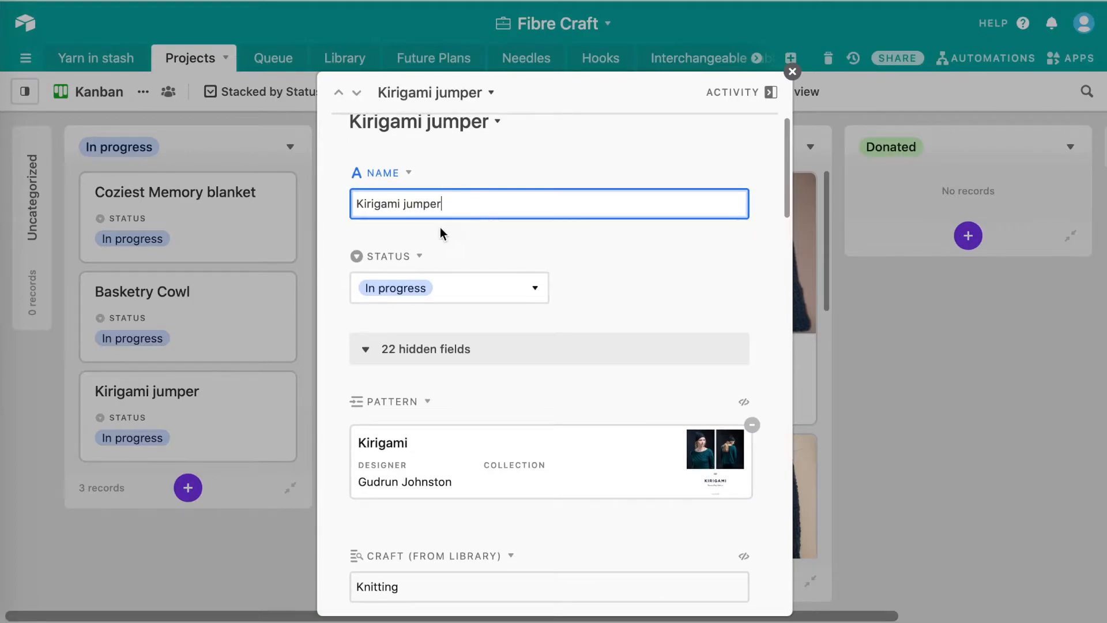
scroll(410, 224, up, 1)
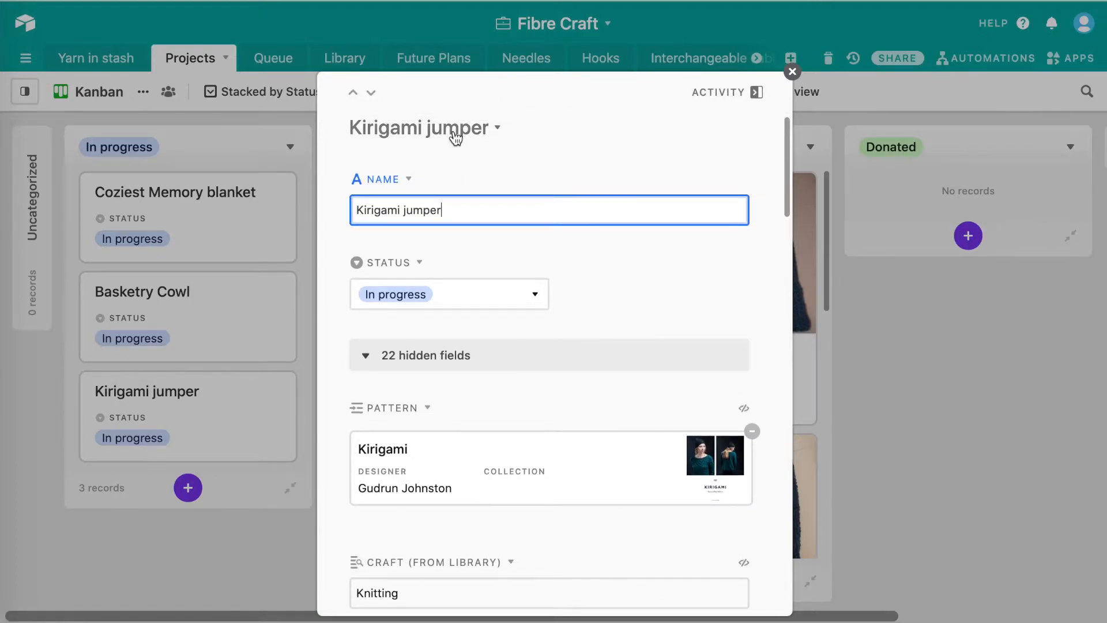
drag(358, 209, 469, 204)
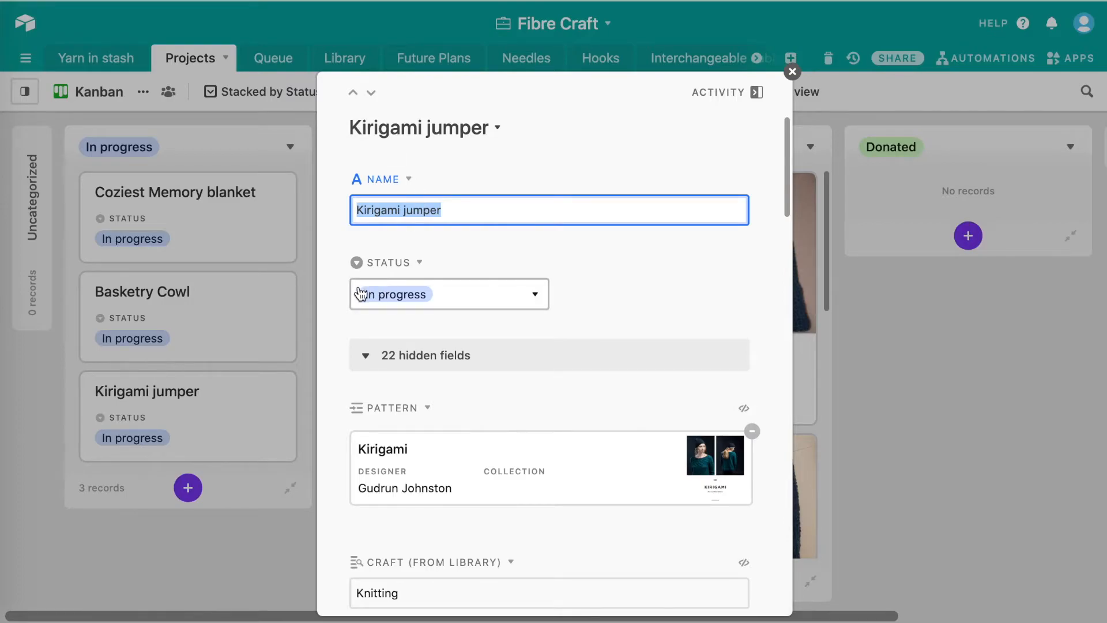
scroll(428, 297, down, 5)
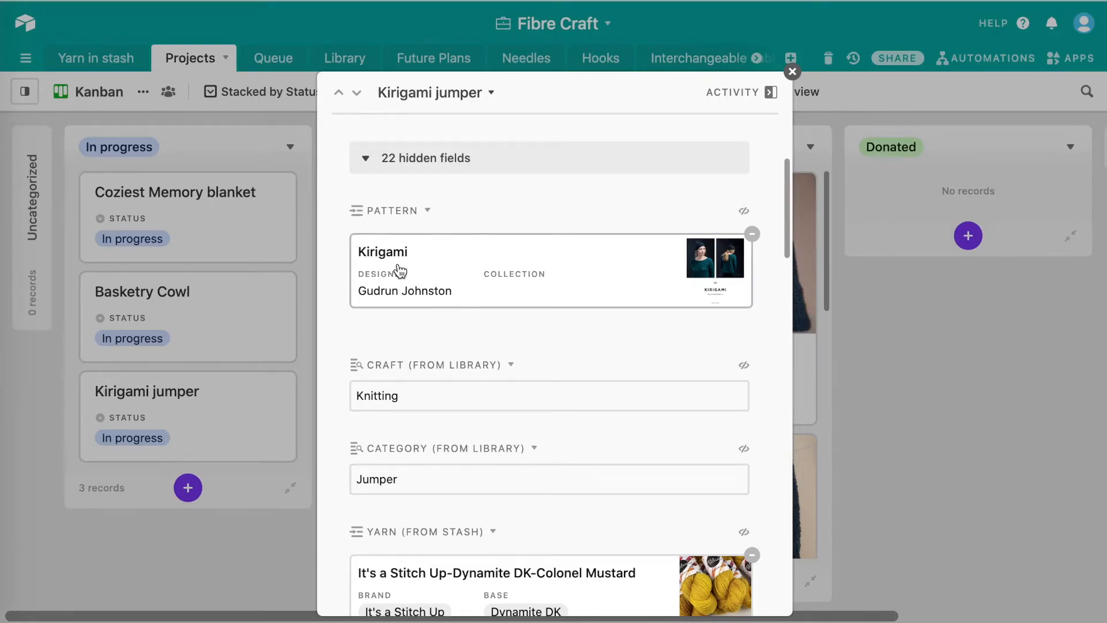
scroll(399, 271, down, 5)
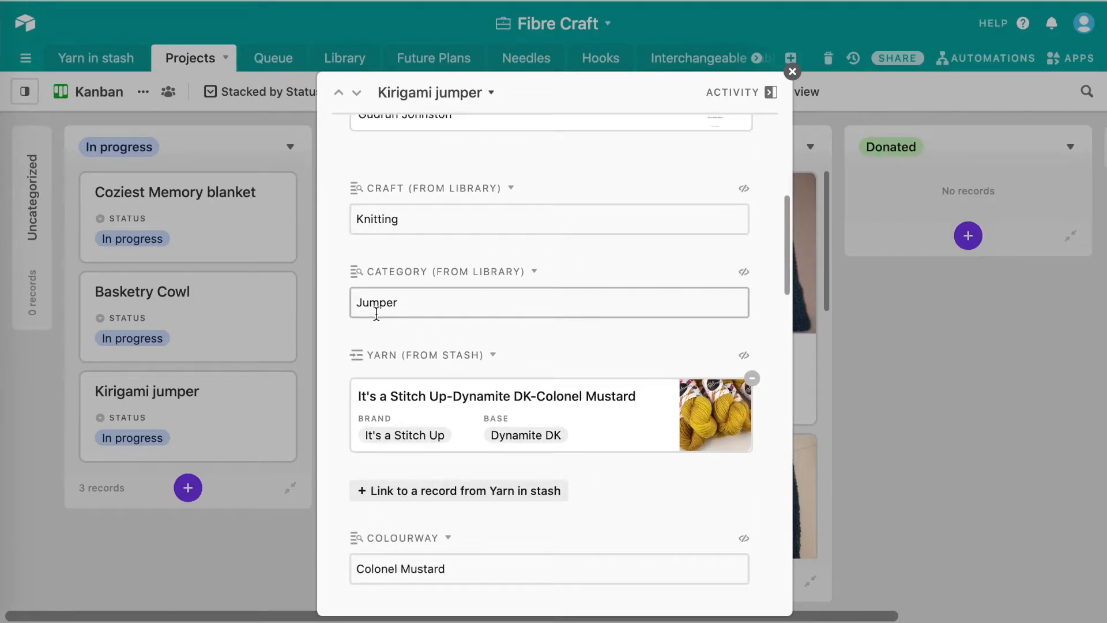
scroll(377, 315, down, 5)
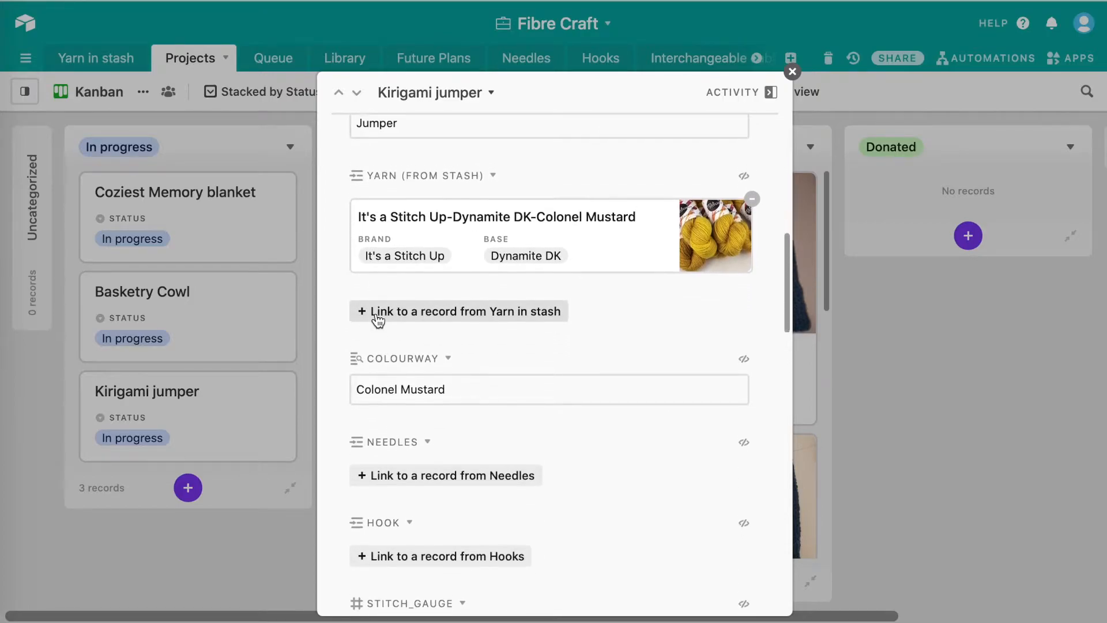
scroll(378, 317, up, 1)
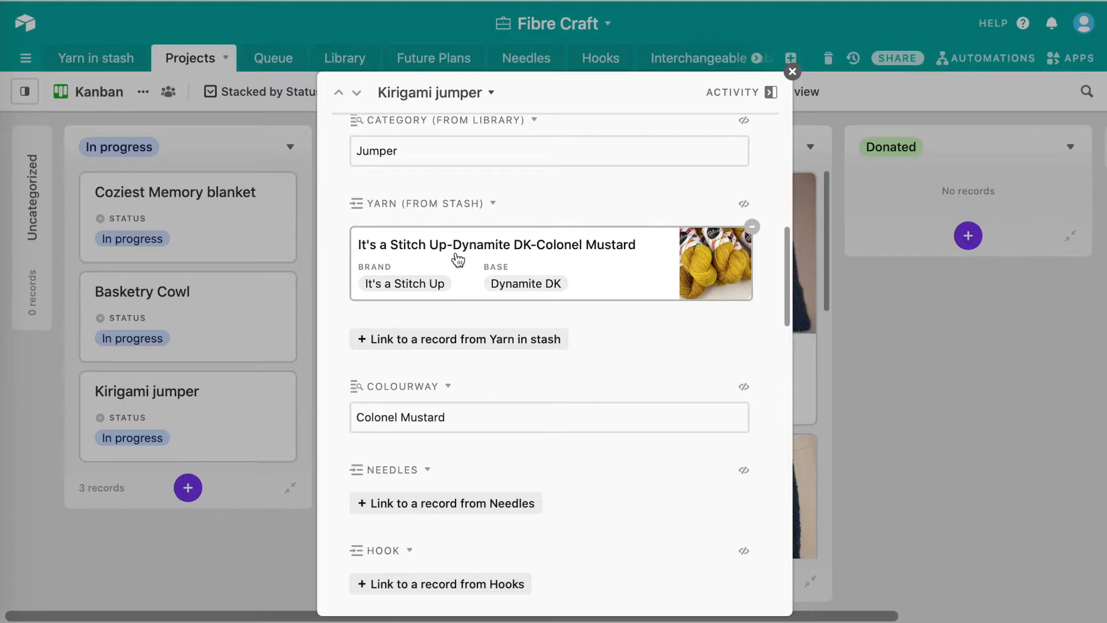
scroll(458, 260, down, 5)
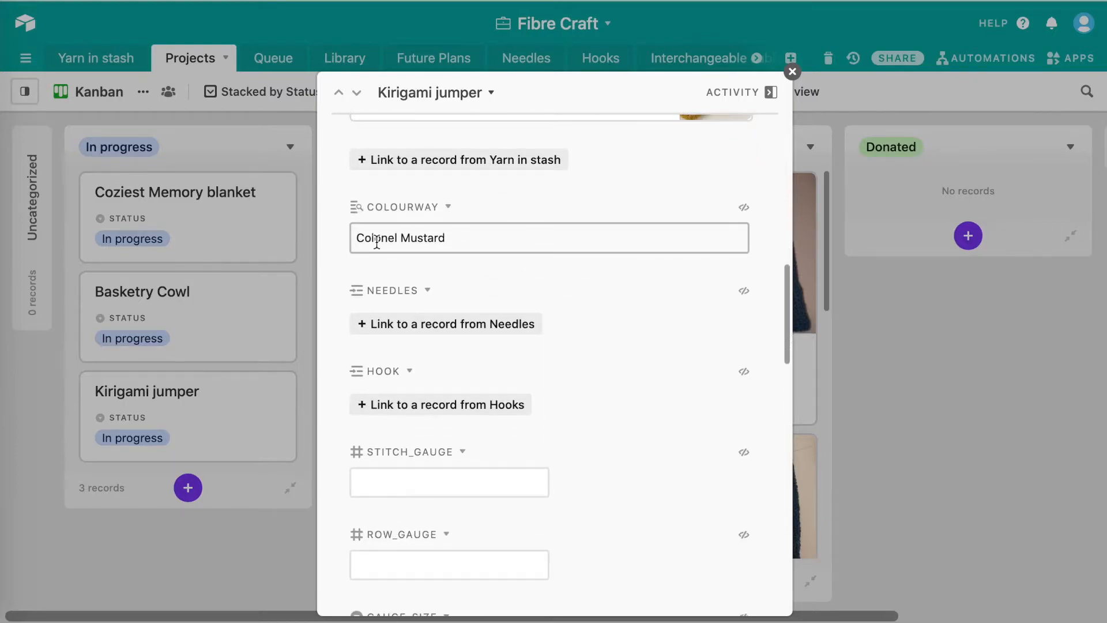
scroll(440, 238, down, 15)
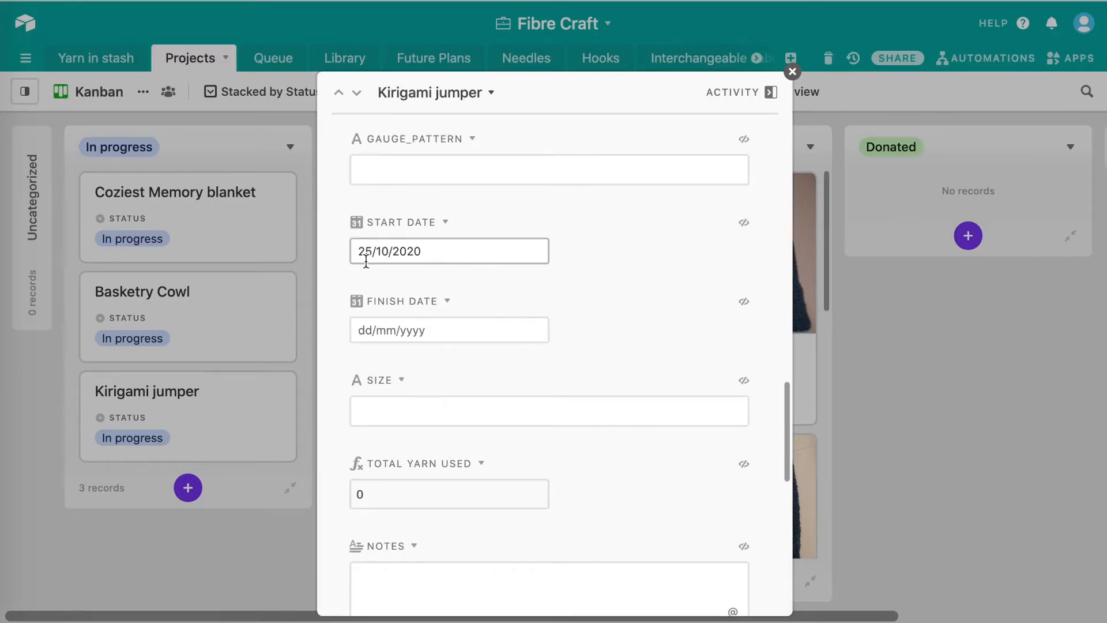
scroll(371, 244, down, 5)
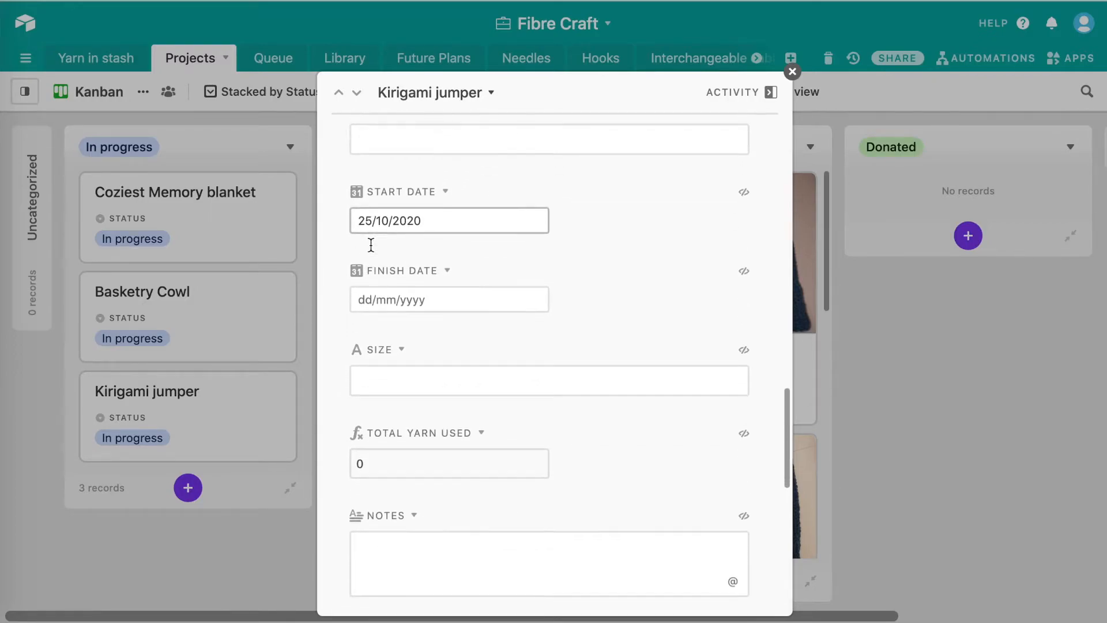
scroll(371, 247, down, 8)
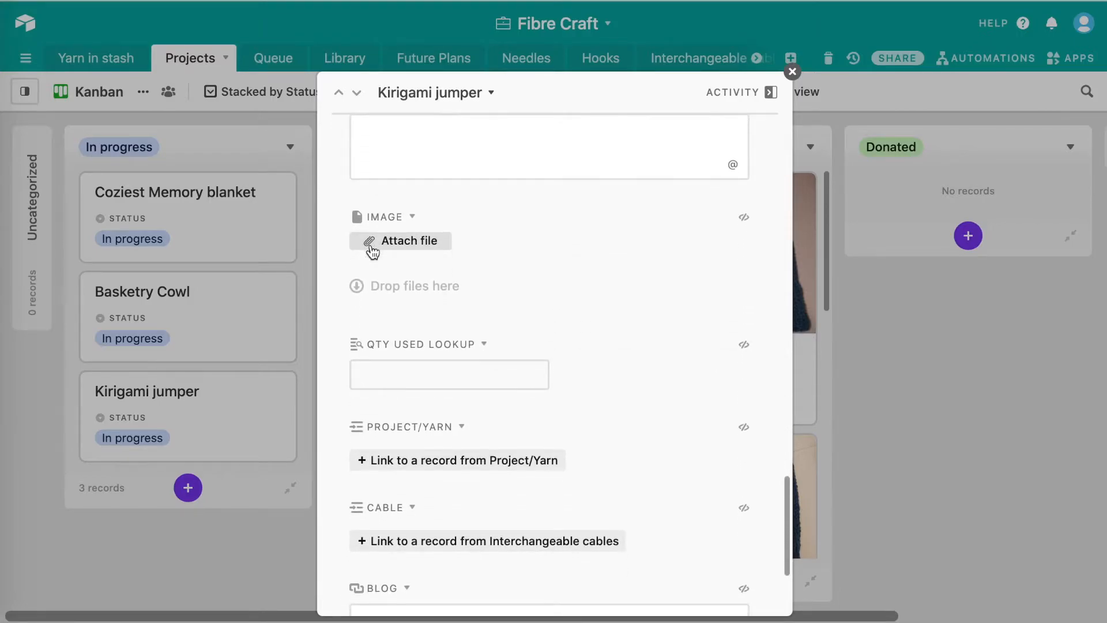
scroll(361, 476, up, 12)
scroll(359, 468, up, 6)
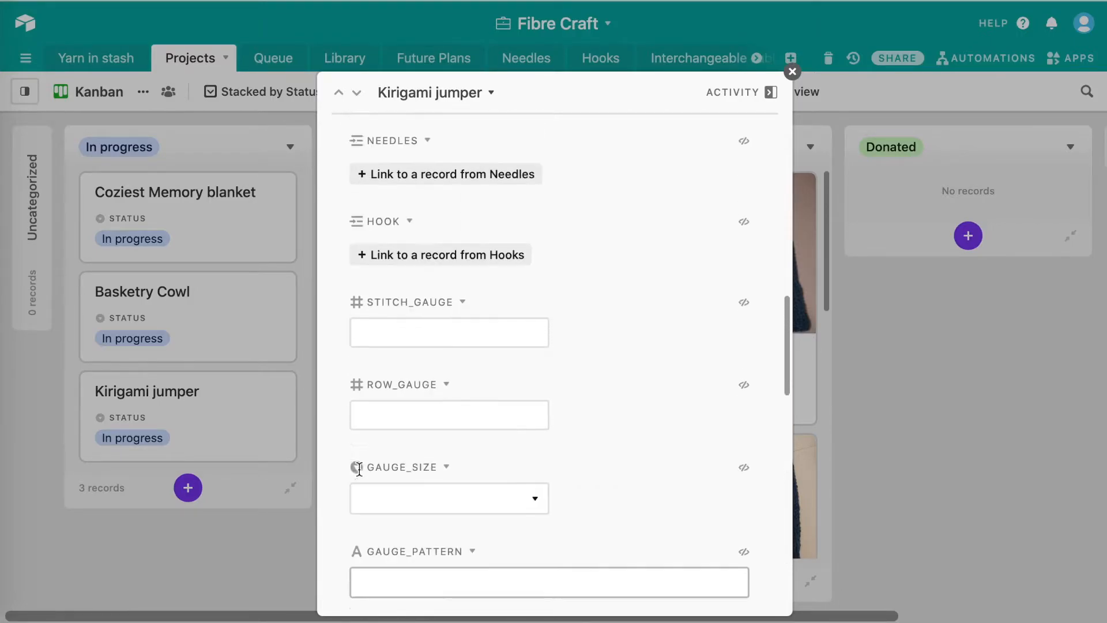
Find the needles matching 4.00, link Circular-Addi-4.00-120cm to the Kirigami jumper project, and remove that link again
click(378, 376)
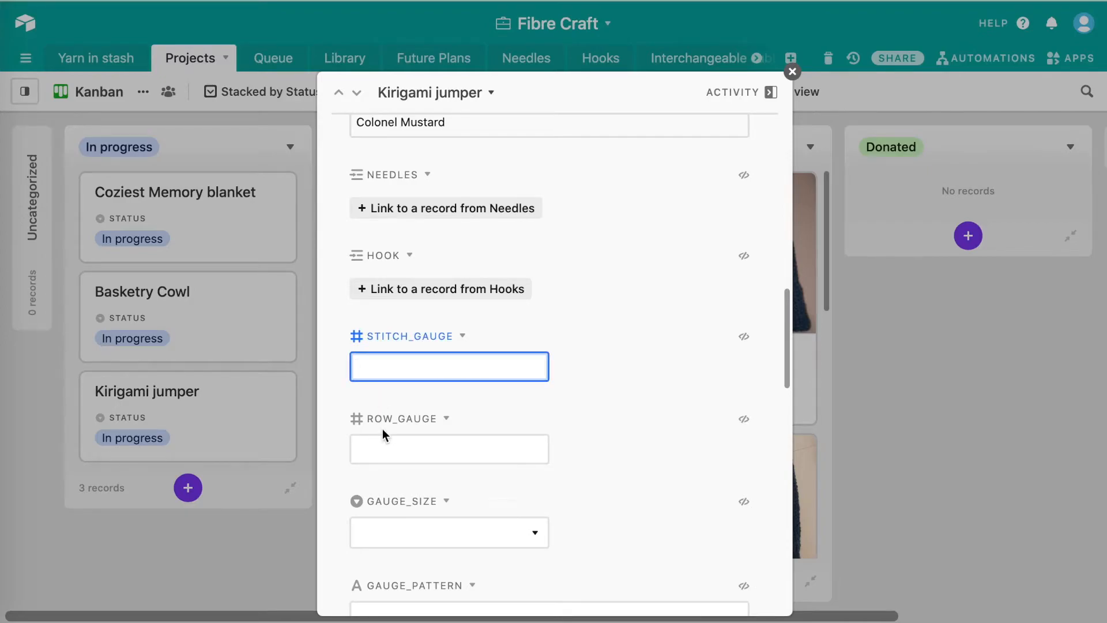
scroll(383, 427, up, 2)
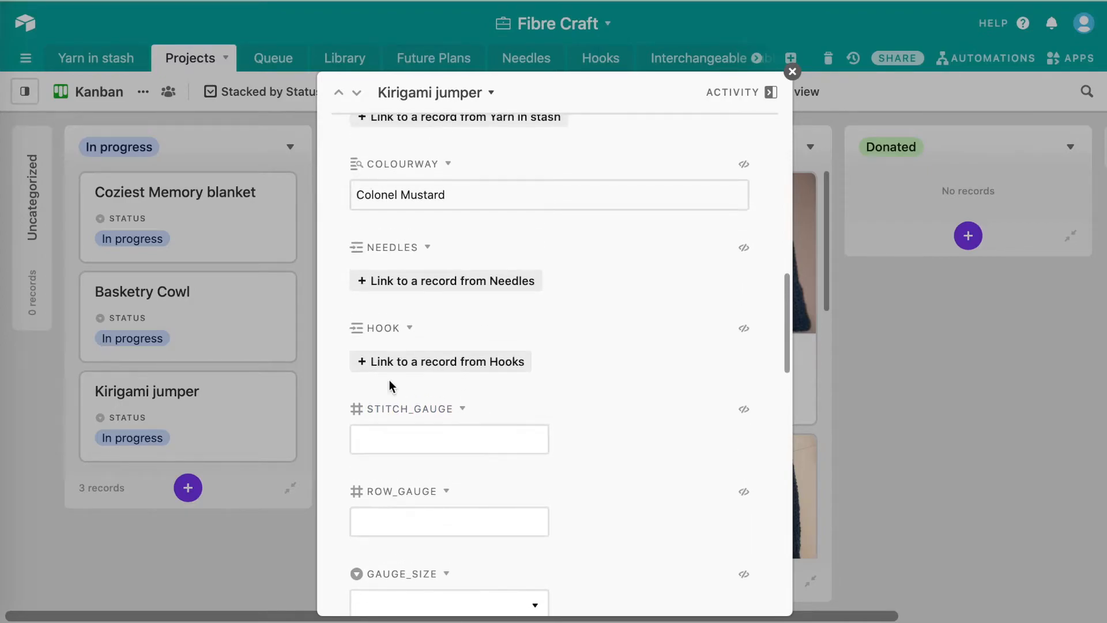
scroll(416, 277, up, 1)
click(413, 295)
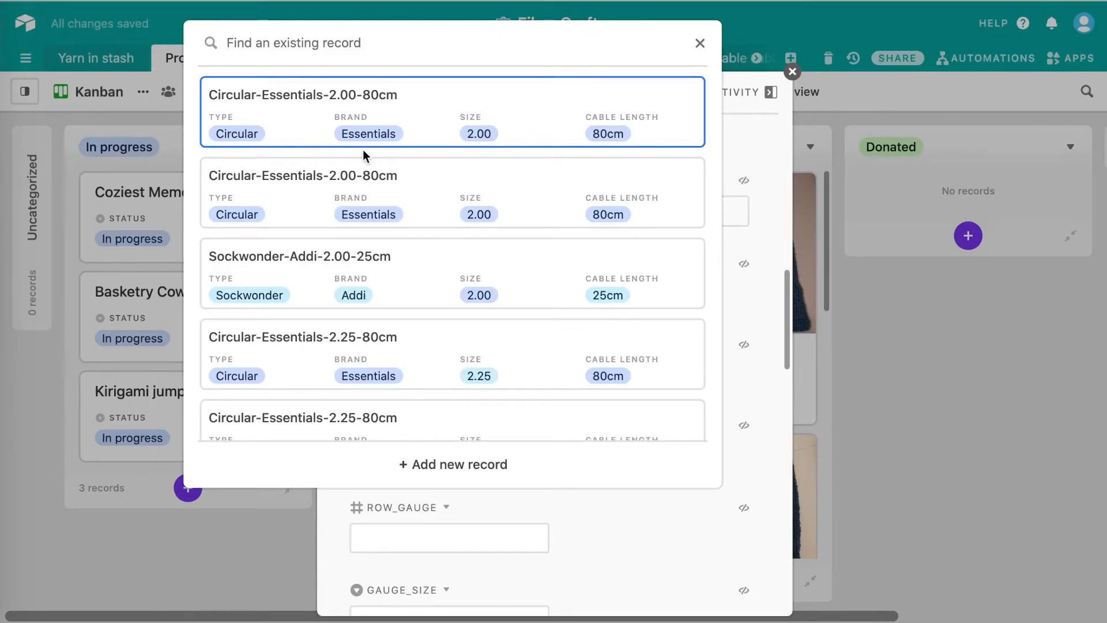
text(4.00)
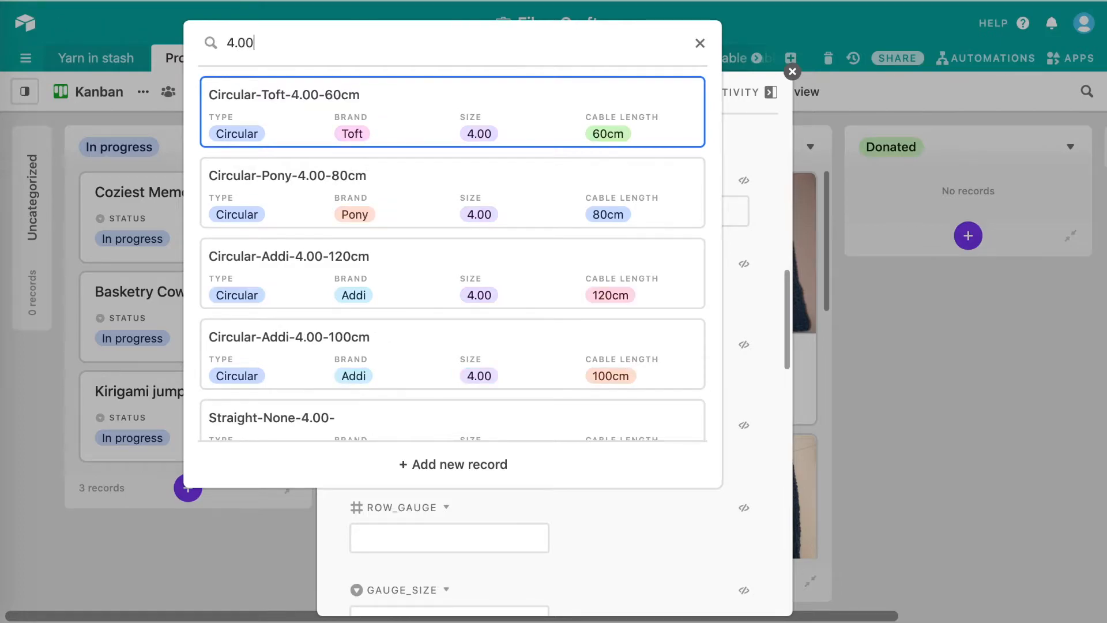
scroll(450, 283, down, 1)
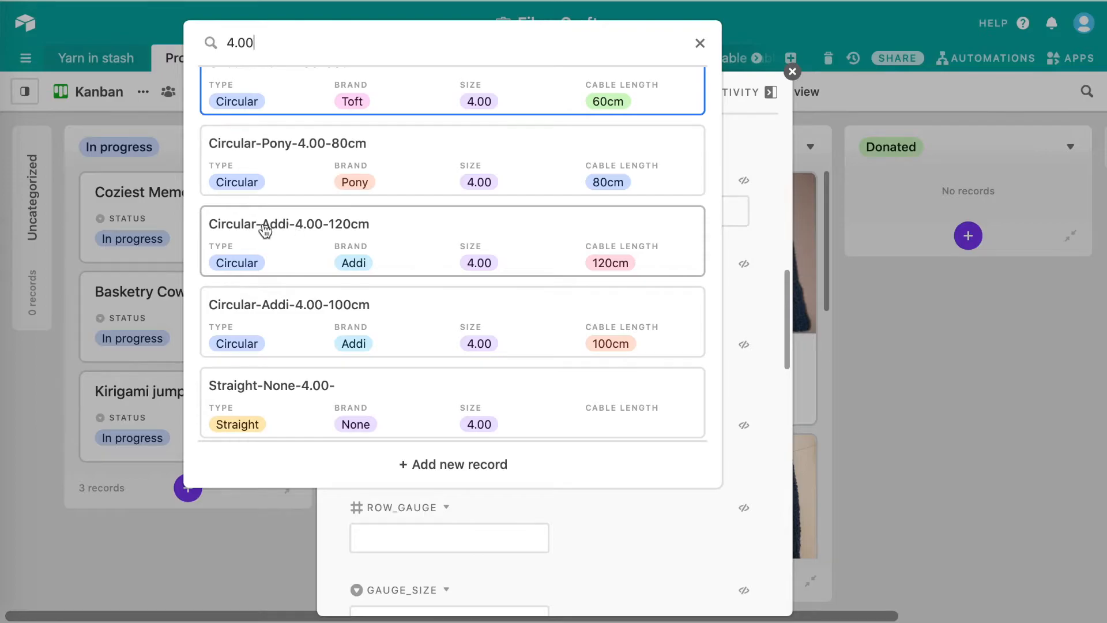
click(324, 232)
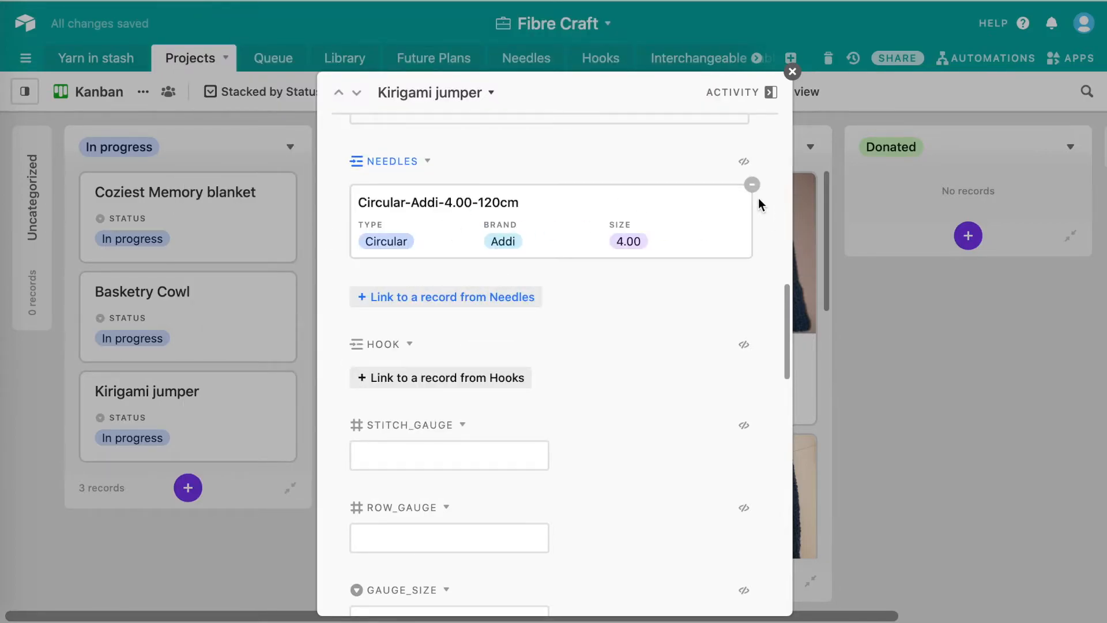
click(751, 184)
Review the Kirigami jumper record's gauge, size, notes, image and Project/Yarn fields, and recheck its linked pattern and stash yarn
scroll(478, 219, up, 1)
scroll(477, 222, up, 3)
scroll(478, 223, down, 6)
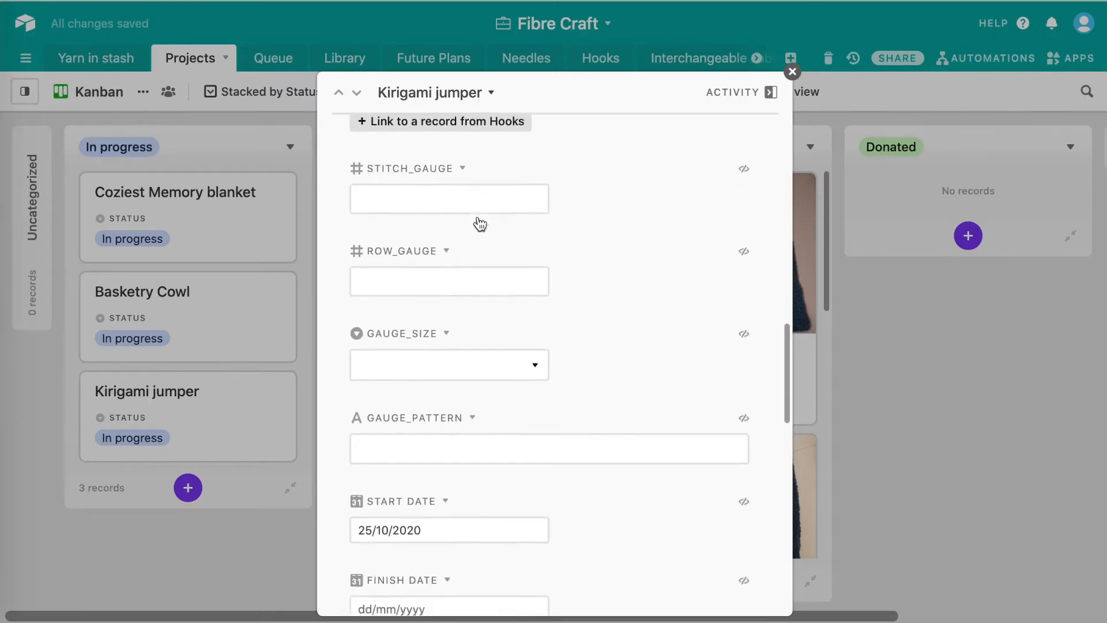
scroll(479, 224, down, 7)
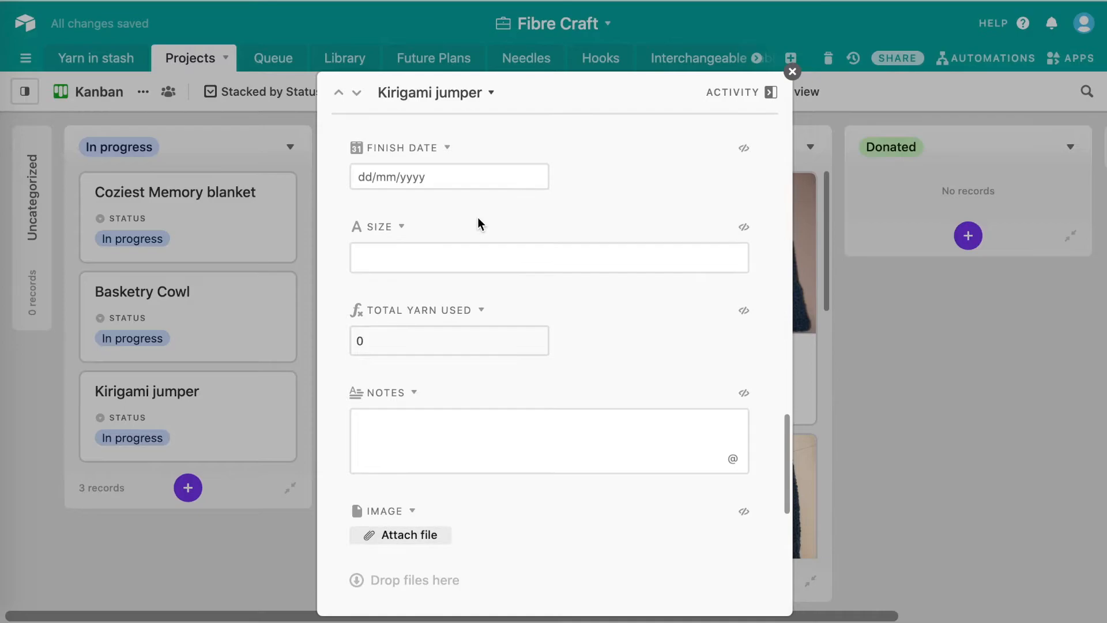
scroll(478, 217, down, 1)
click(408, 212)
scroll(403, 260, down, 3)
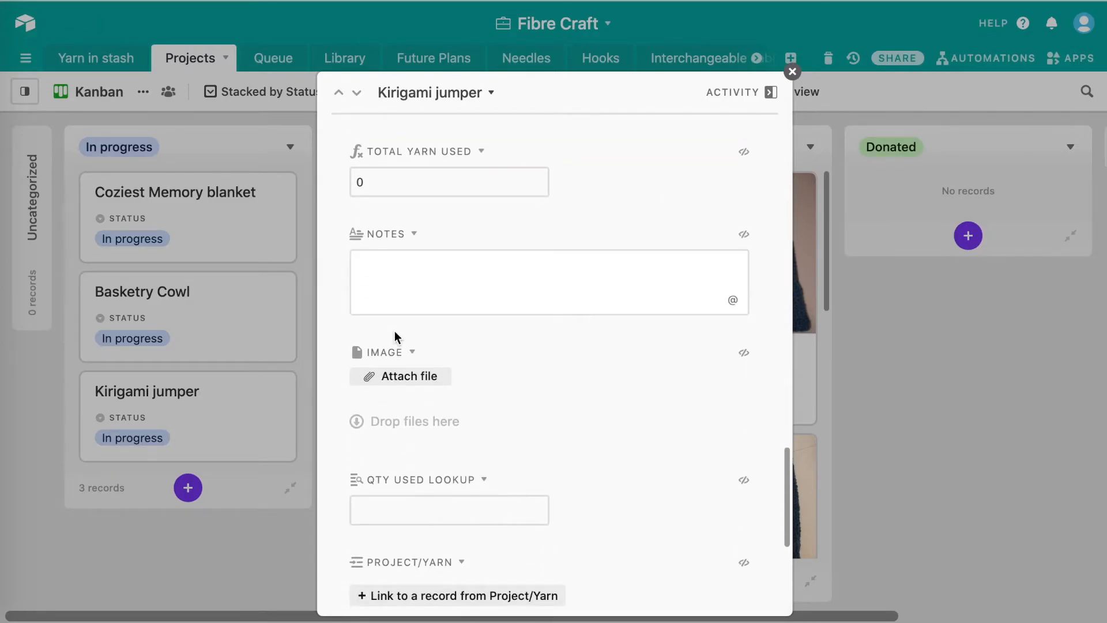
scroll(394, 331, down, 3)
scroll(395, 331, down, 4)
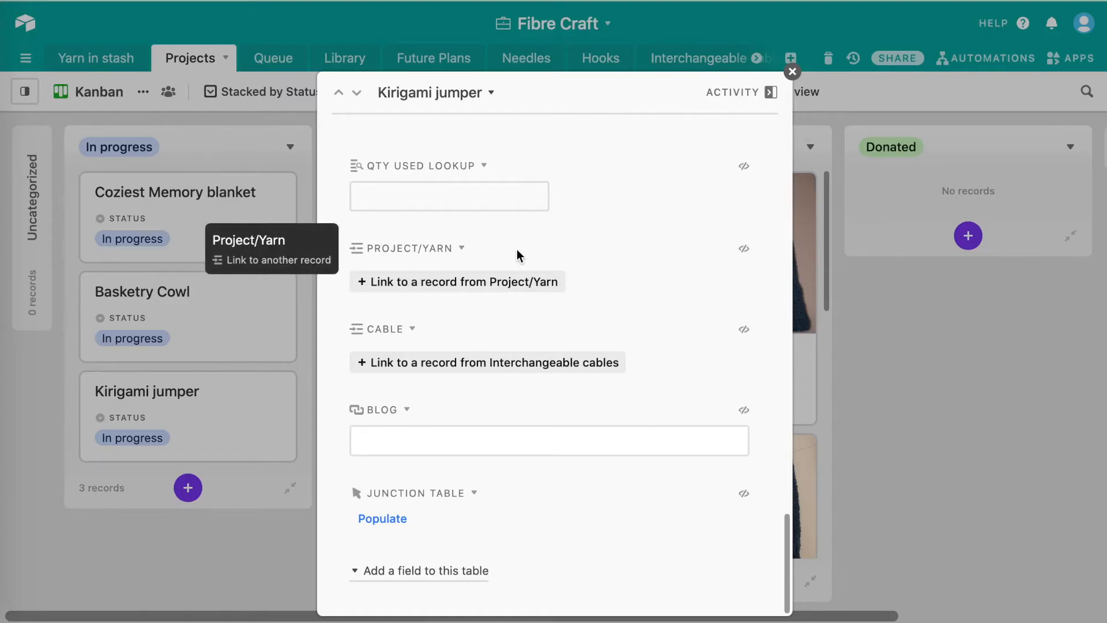
scroll(517, 255, up, 15)
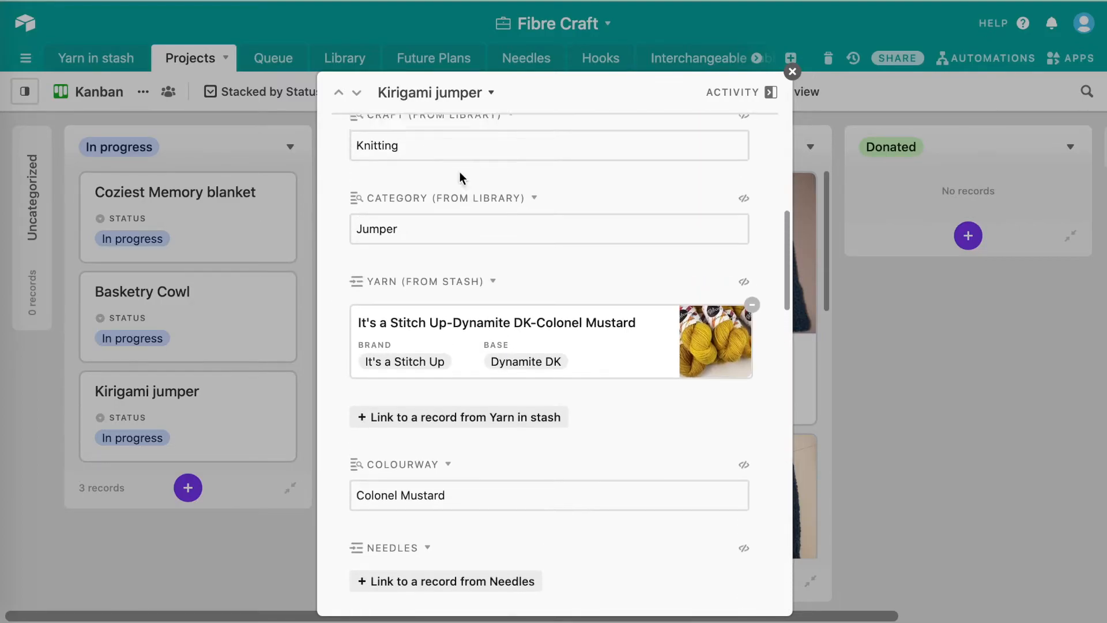
scroll(419, 476, down, 3)
scroll(420, 476, up, 5)
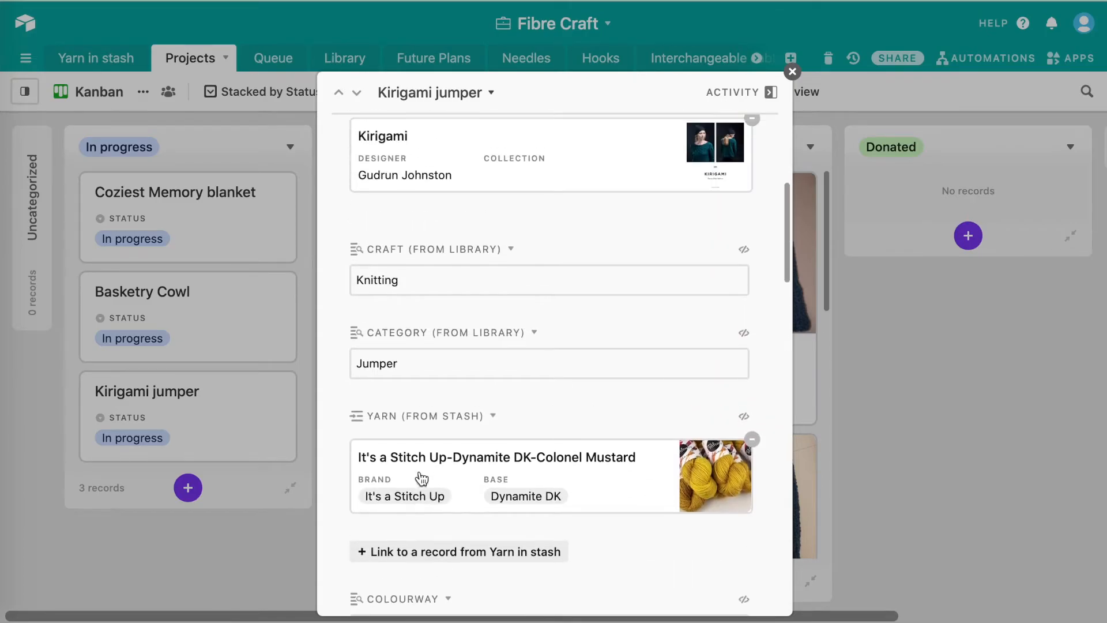
scroll(424, 420, up, 2)
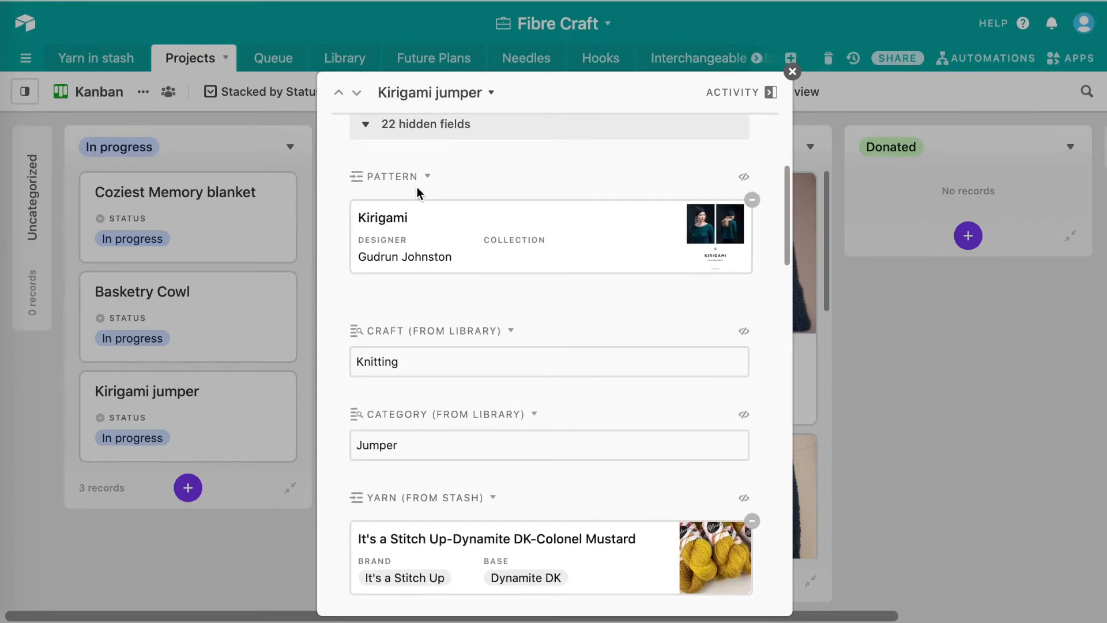
scroll(418, 192, up, 2)
Inspect the Junction Table button field's configuration, checking its name and label, and close it without saving
scroll(418, 192, down, 15)
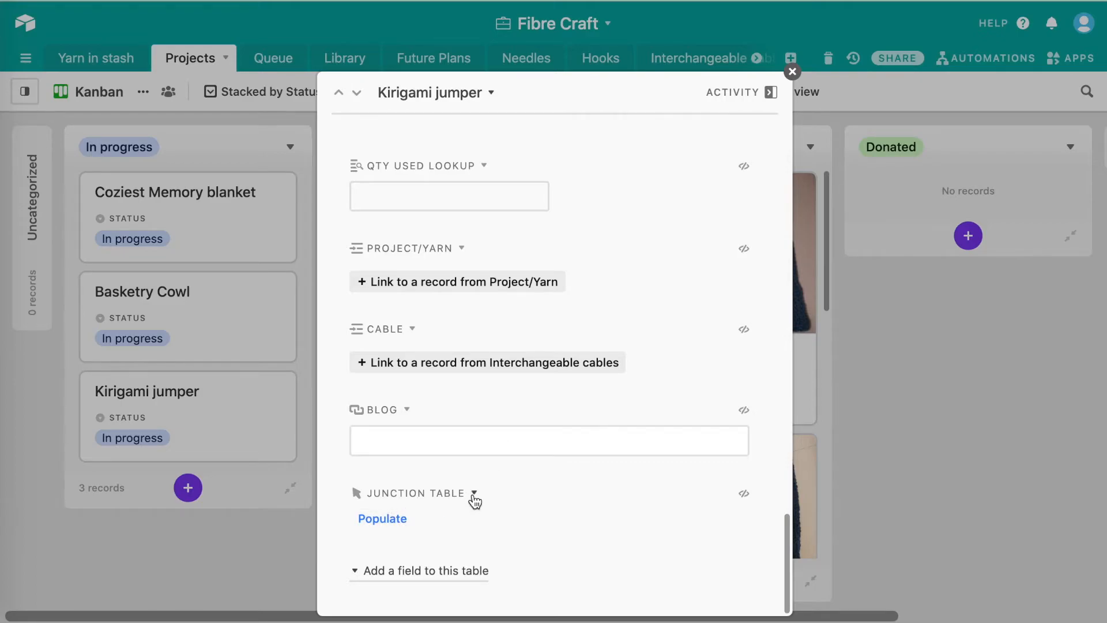
click(474, 493)
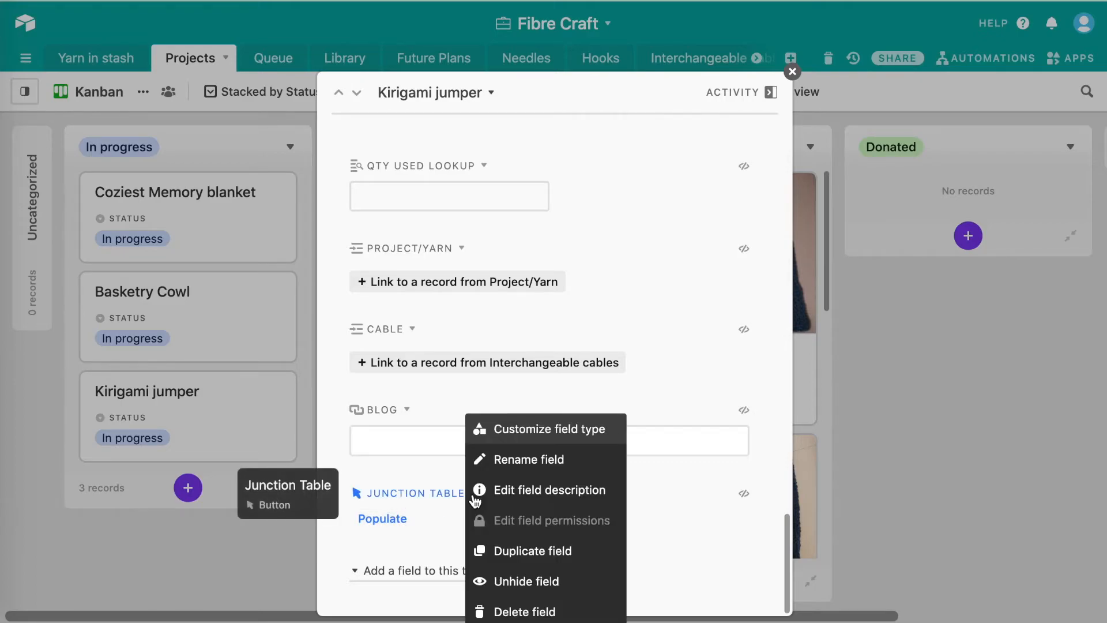
click(550, 430)
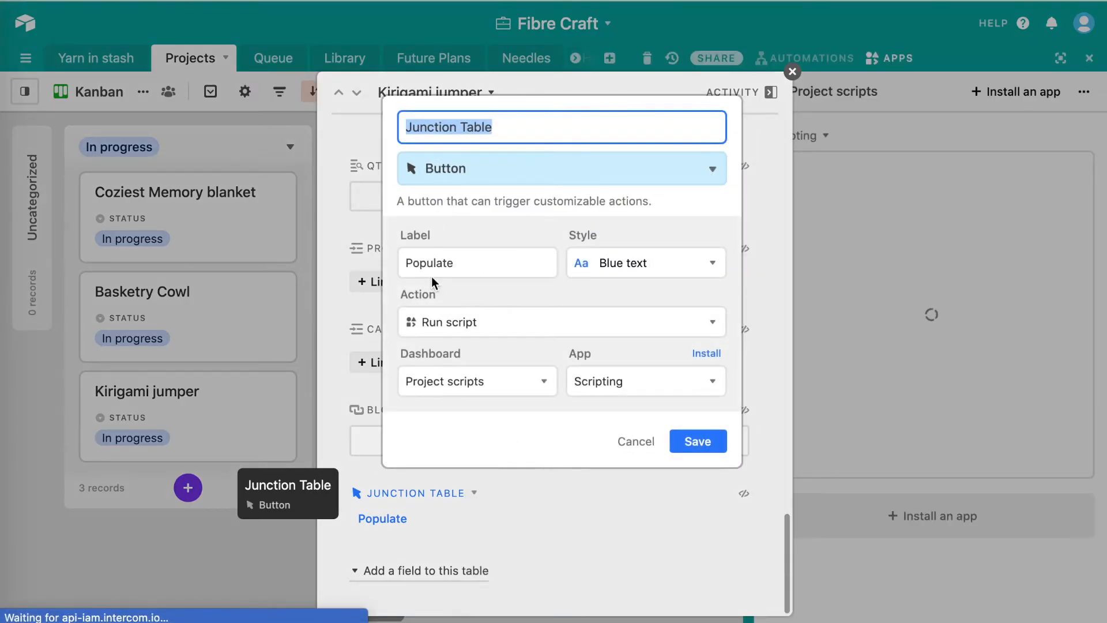
click(475, 269)
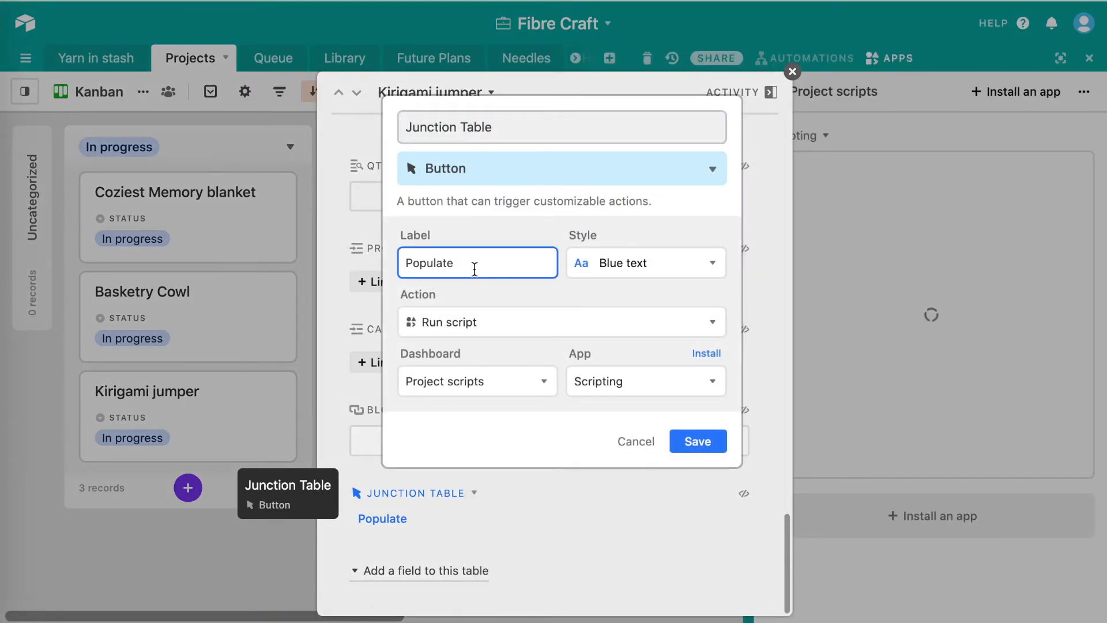
click(412, 126)
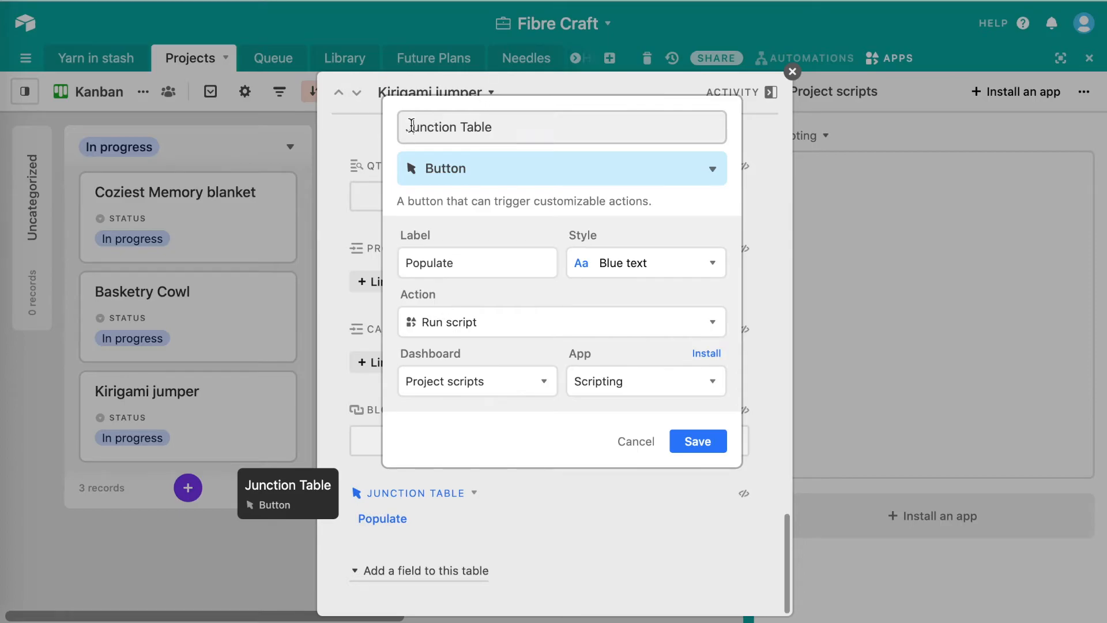
drag(412, 126, 503, 129)
click(453, 270)
click(362, 266)
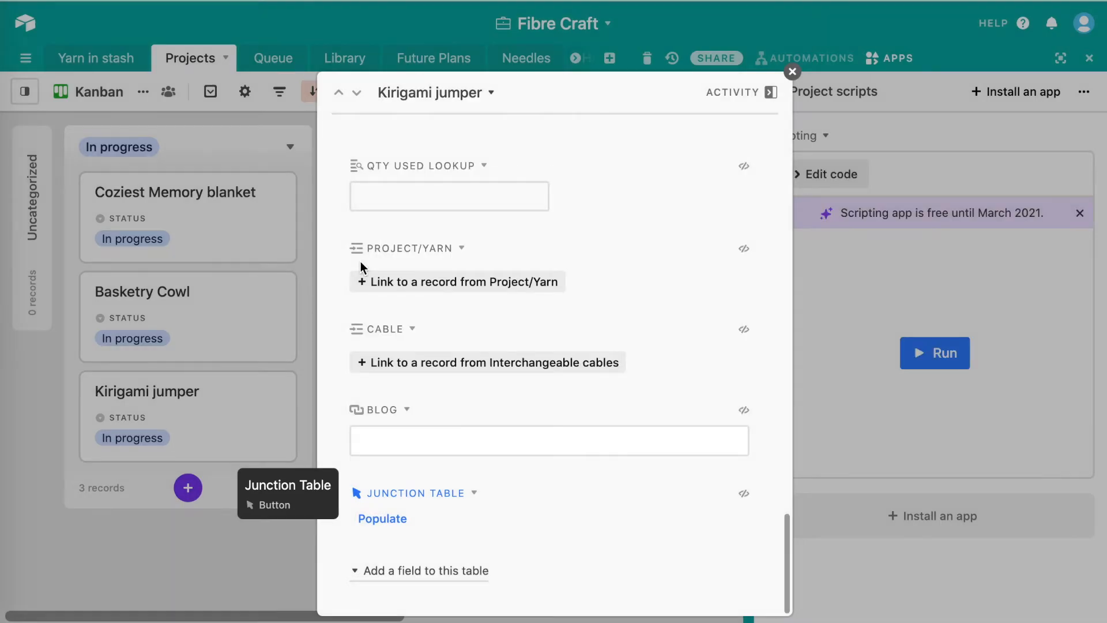
Set the Junction Table button's dashboard to Project scripts with the Scripting app, and save the field configuration
click(473, 493)
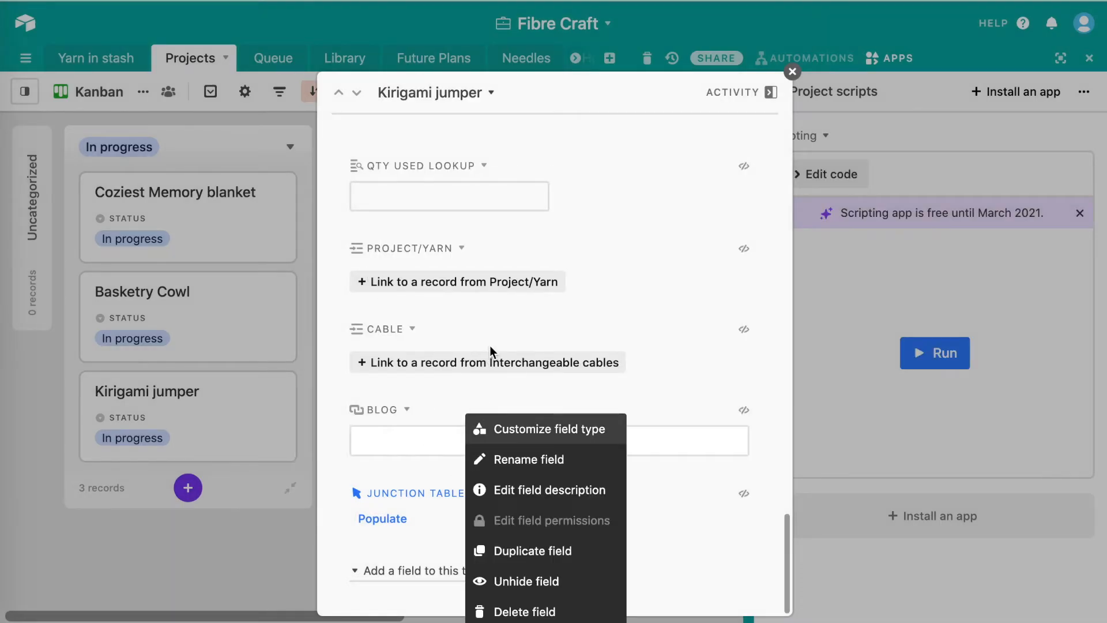
click(499, 443)
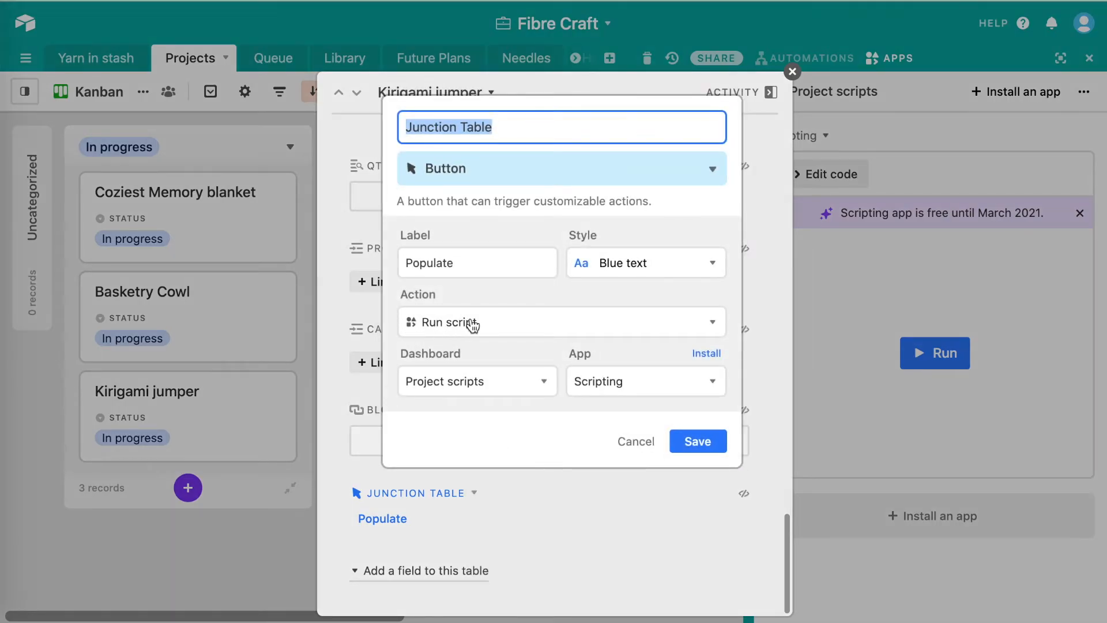
click(502, 384)
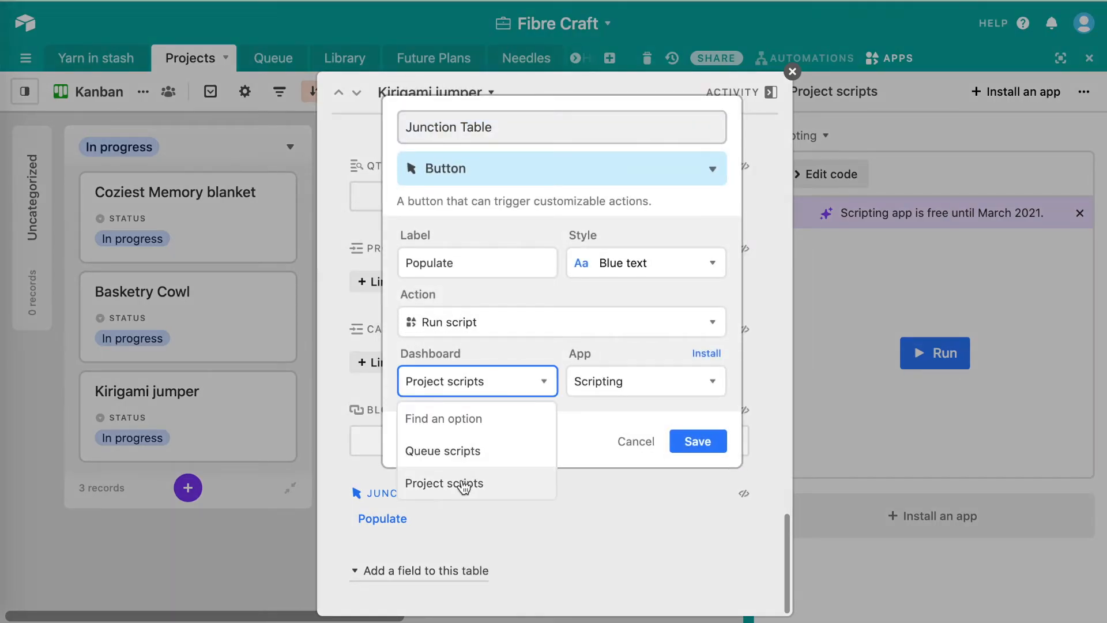
click(464, 484)
click(704, 460)
click(699, 442)
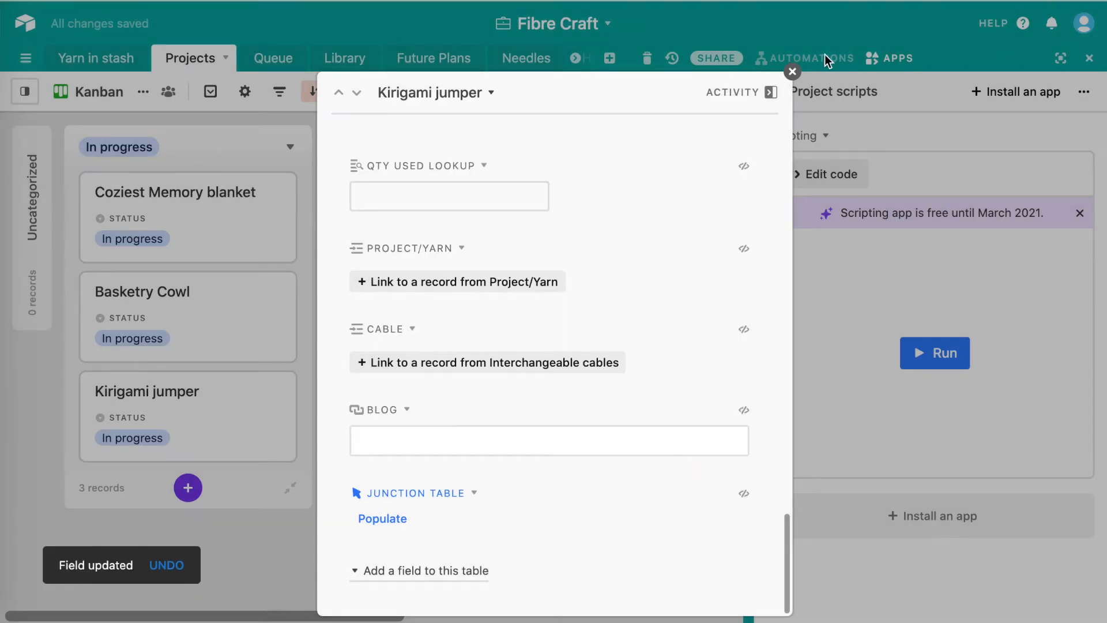
Close the Kirigami jumper record and open the Project scripts code in the Scripting app with the documentation collapsed
click(792, 71)
click(1090, 59)
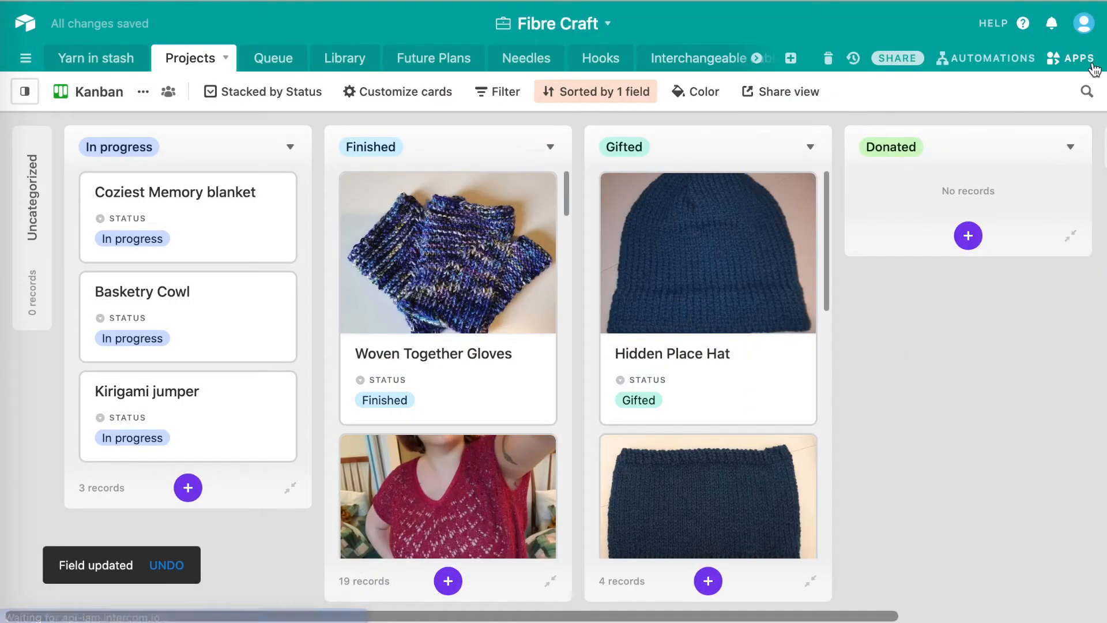
click(1079, 57)
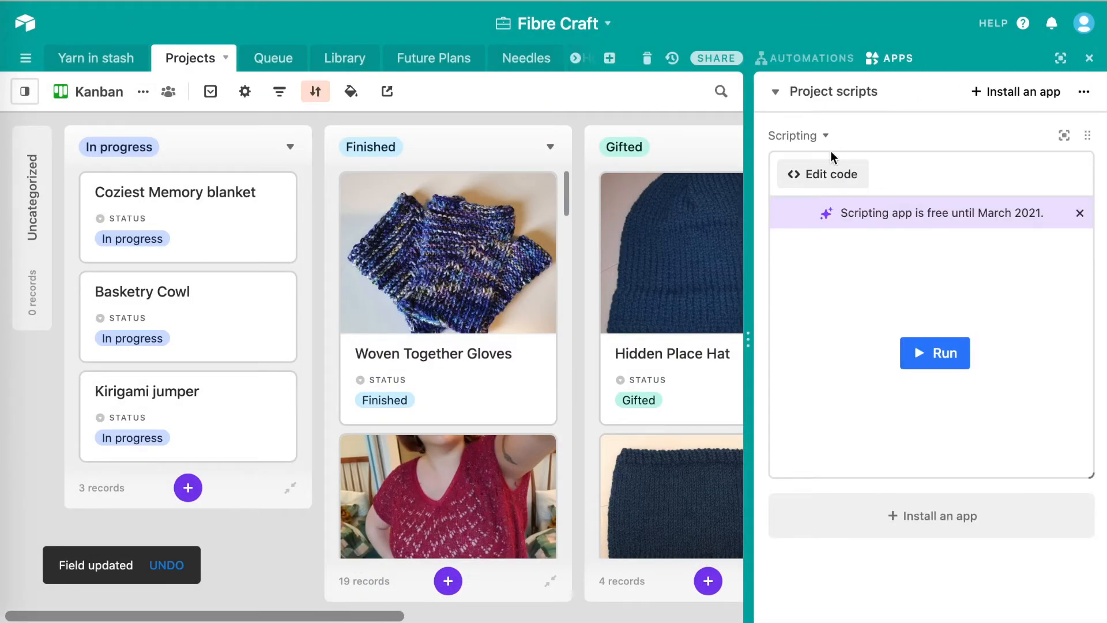
click(831, 173)
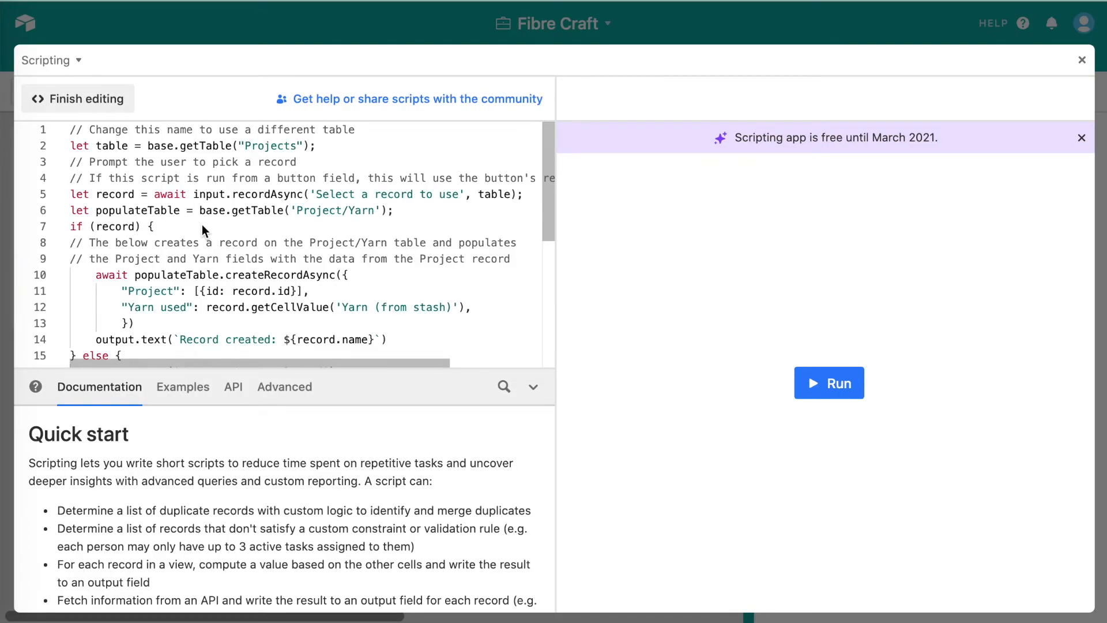
click(535, 392)
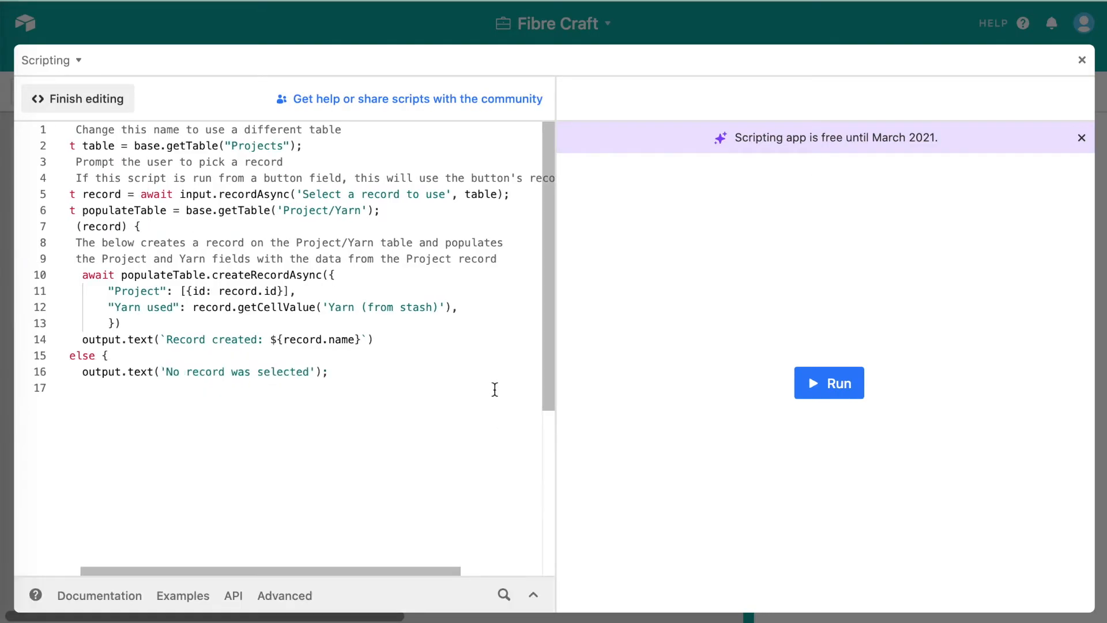
scroll(505, 247, left, 1)
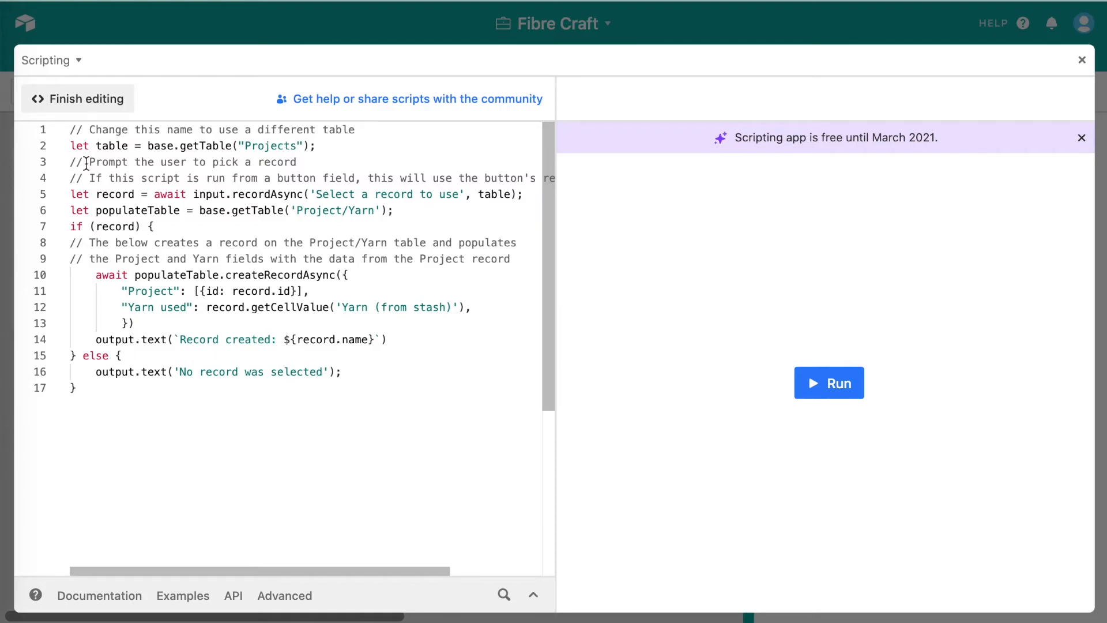
Run the script from the editor to view its record picker, and dismiss it without choosing a record
click(813, 383)
click(631, 211)
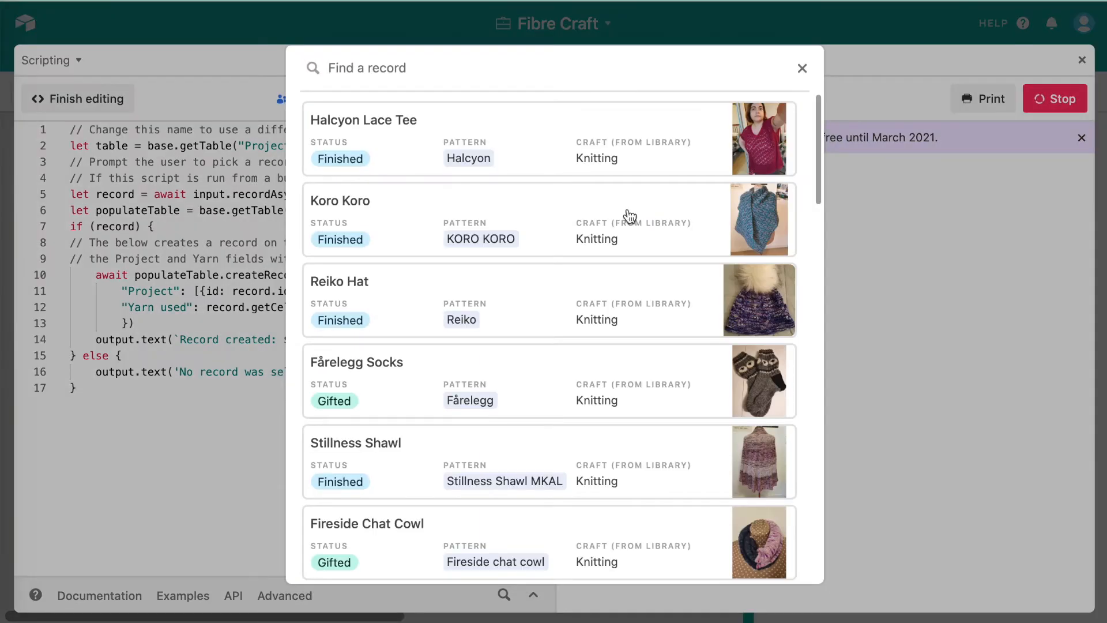
click(801, 68)
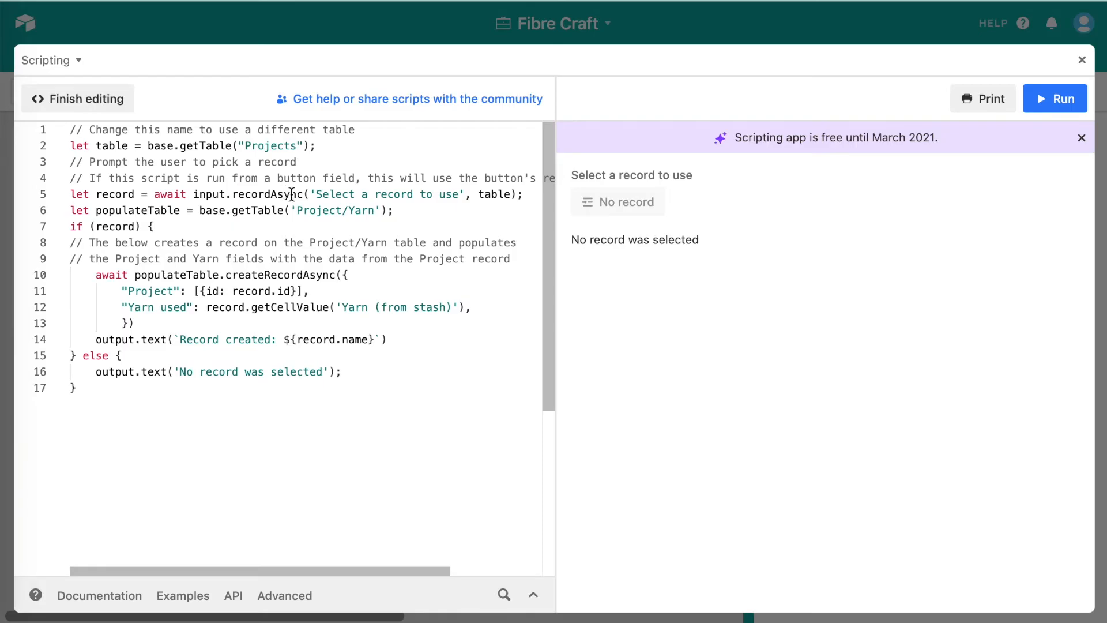
Examine the script's record selection, record creation, Project and Yarn used lines, and close the editor and the apps area
mouse_move(259, 193)
mouse_move(187, 273)
mouse_move(173, 292)
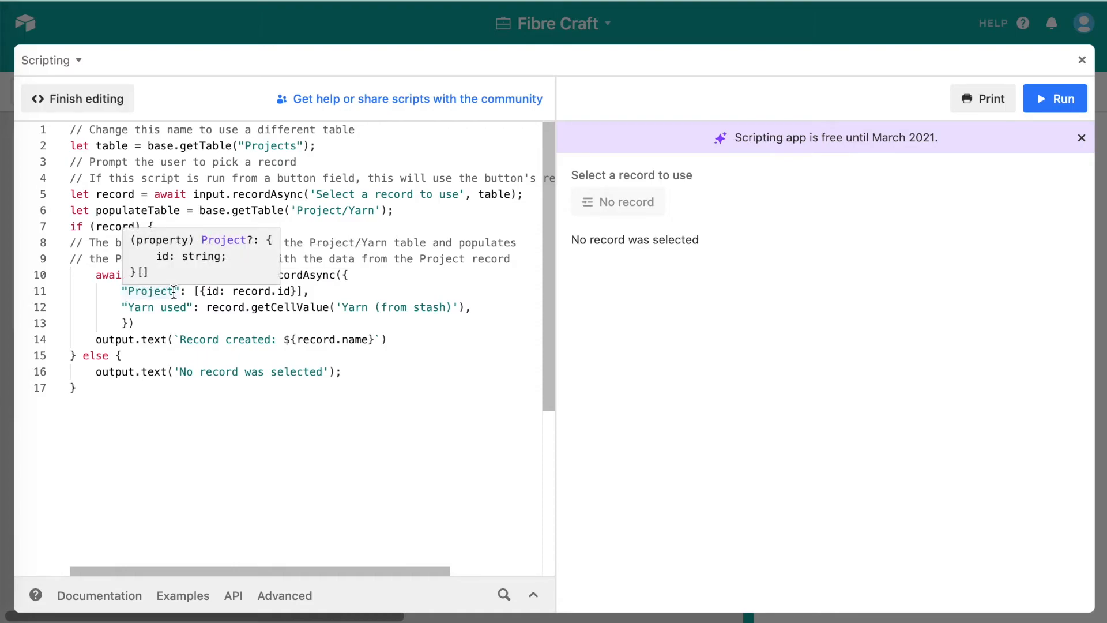
mouse_move(207, 297)
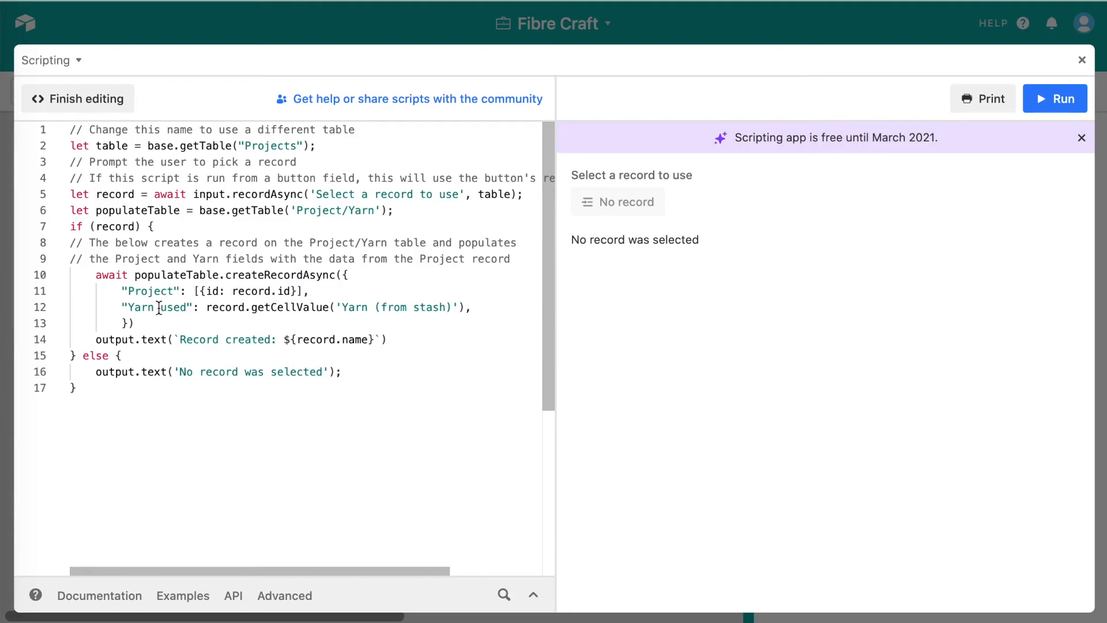
mouse_move(200, 308)
click(1082, 60)
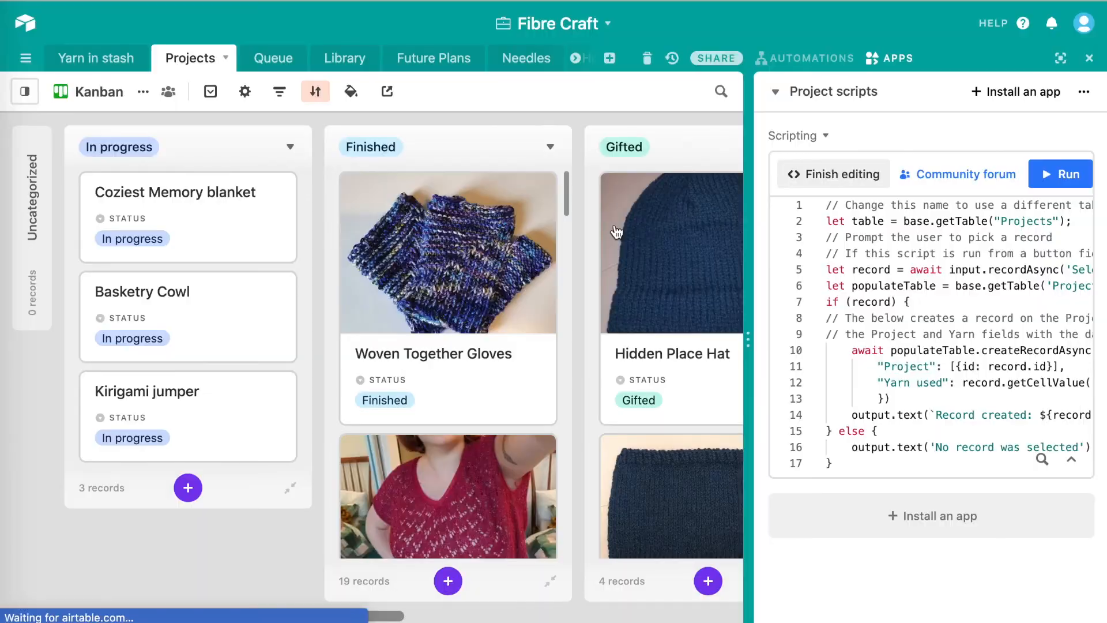
click(1089, 59)
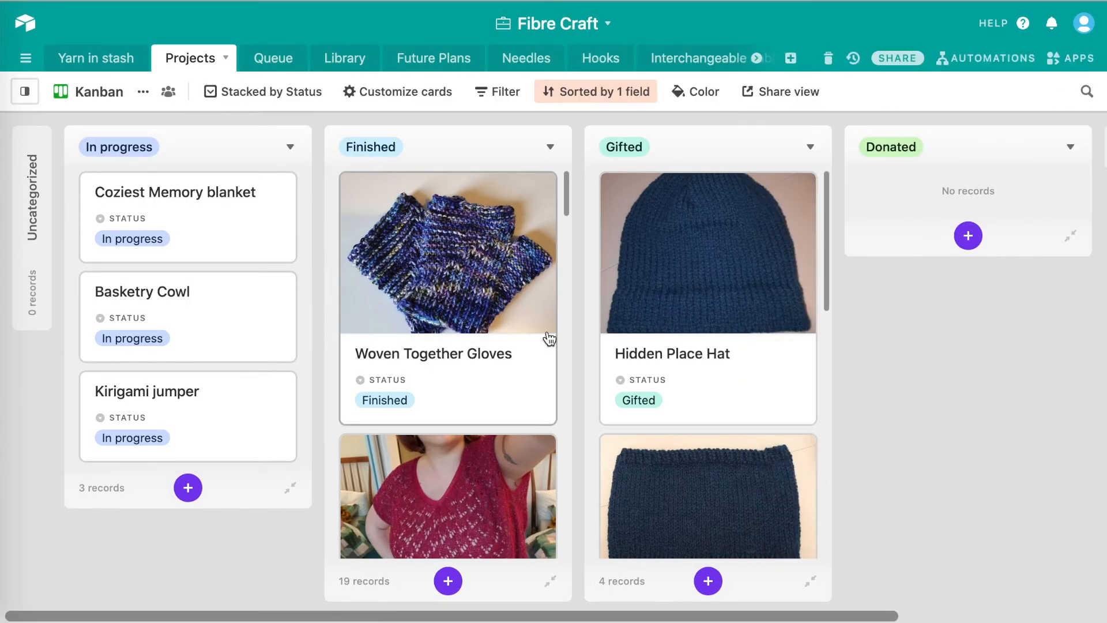
Populate the junction table from the Kirigami jumper record with its Junction Table button, and close the script output
click(181, 402)
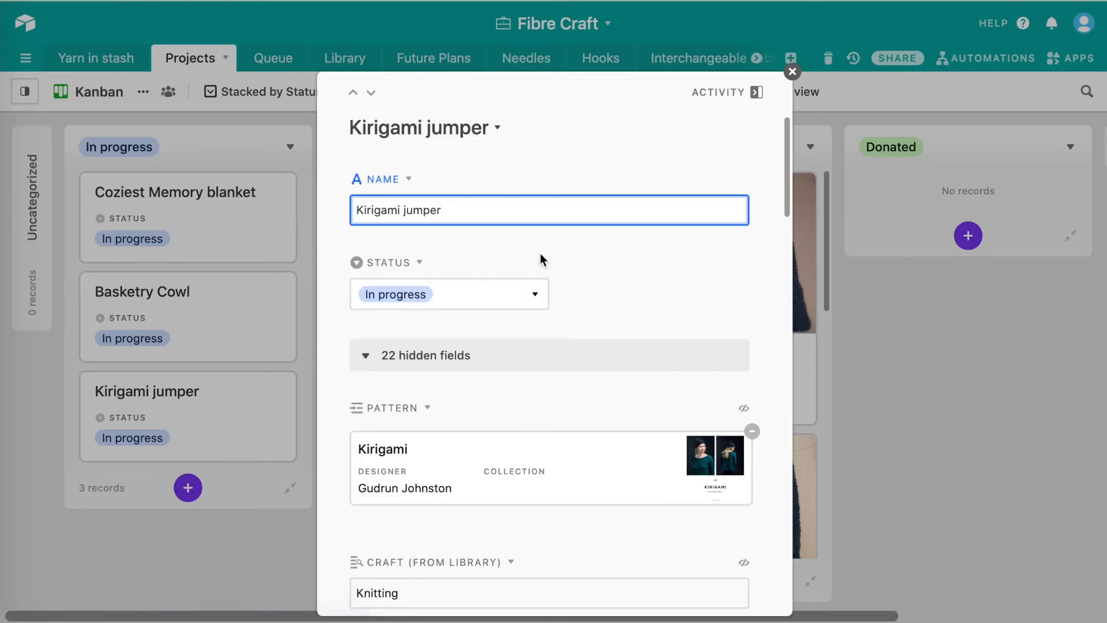
scroll(541, 255, down, 4)
scroll(540, 254, down, 15)
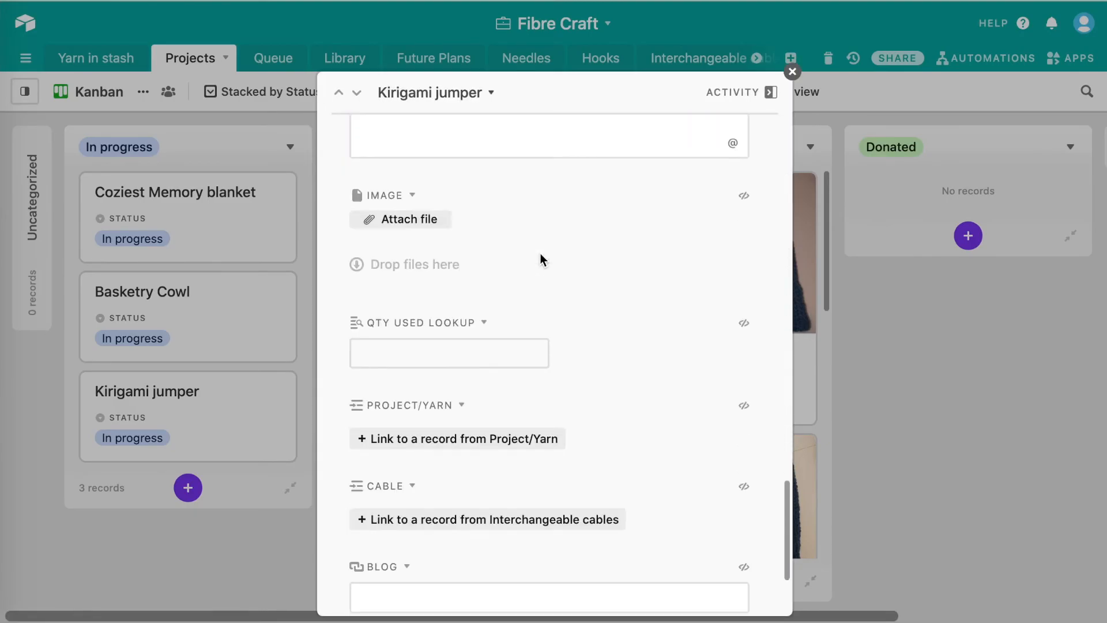
click(384, 519)
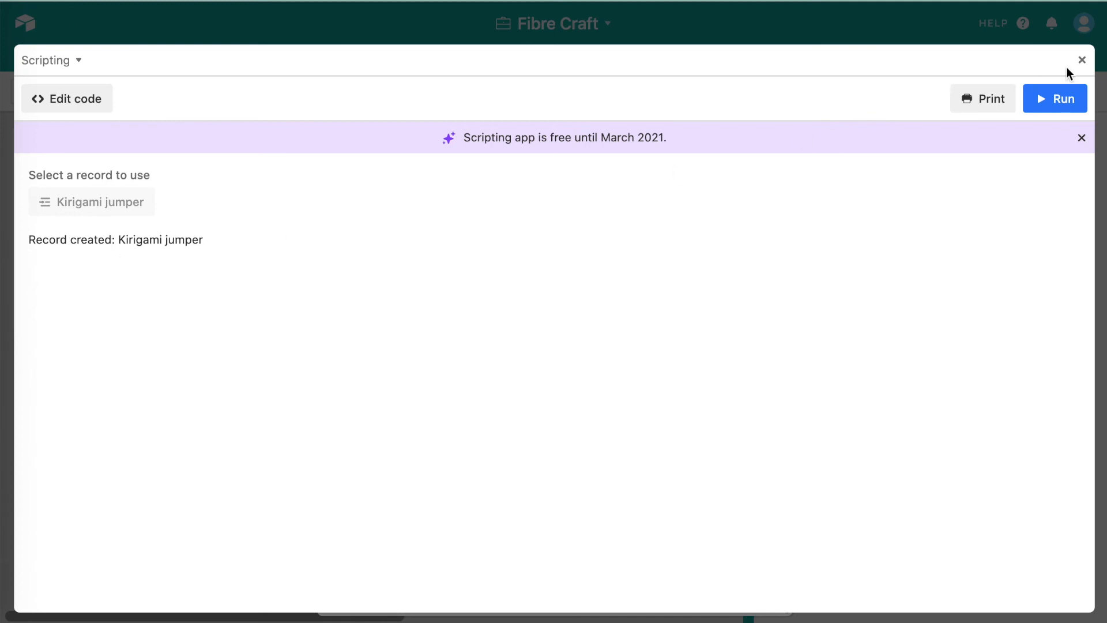
click(1082, 60)
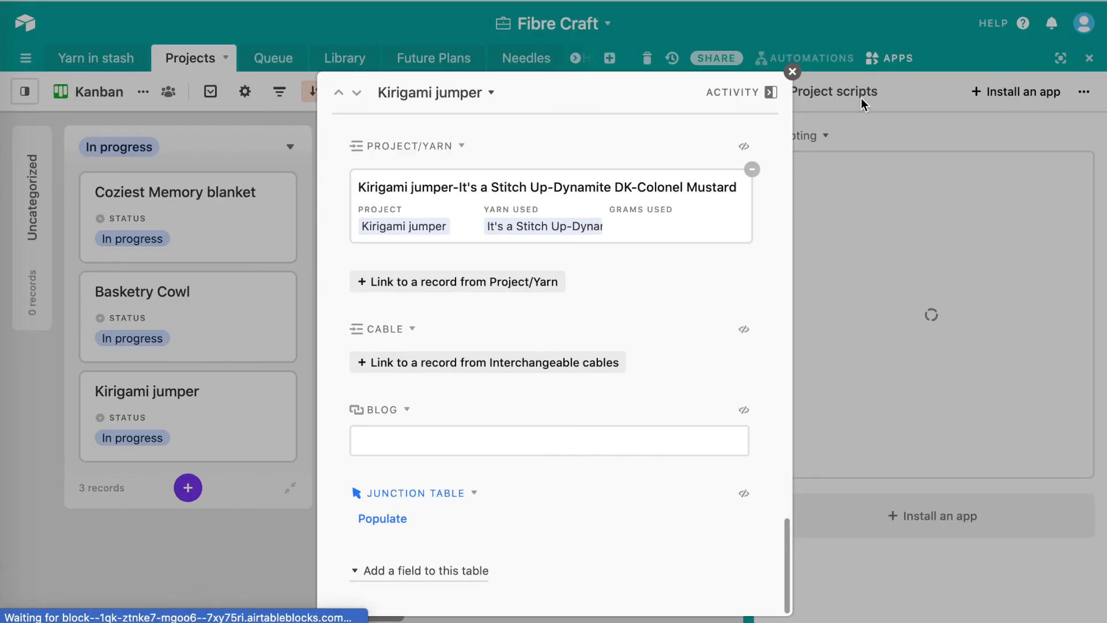
Close the project record, open the Project/Yarn table, and select the Grams used cell of the Kirigami jumper row
click(792, 71)
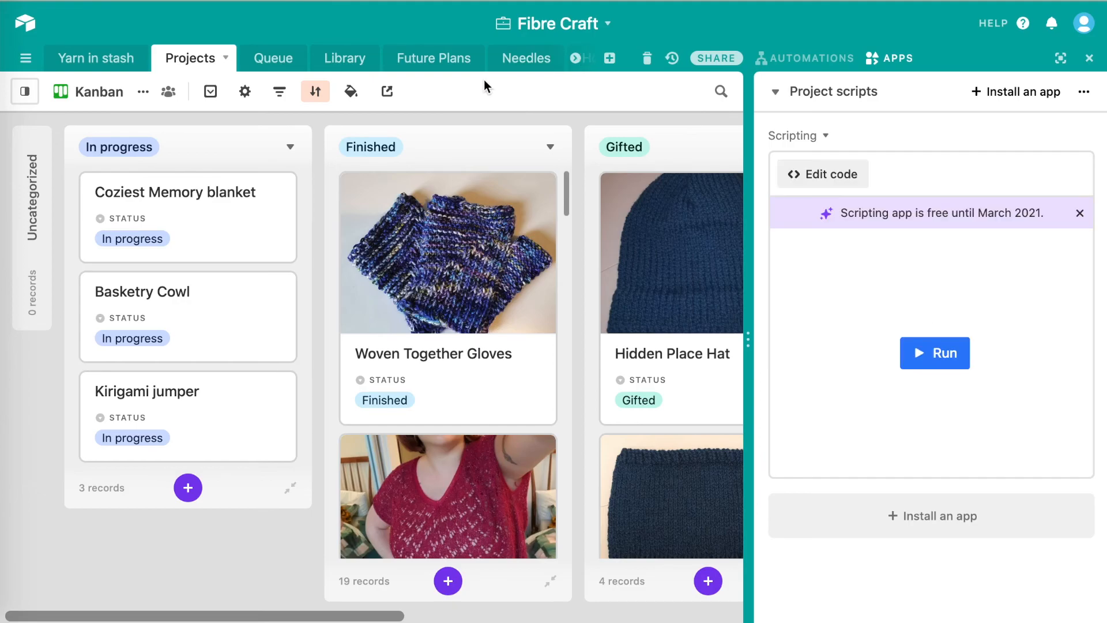
click(1090, 57)
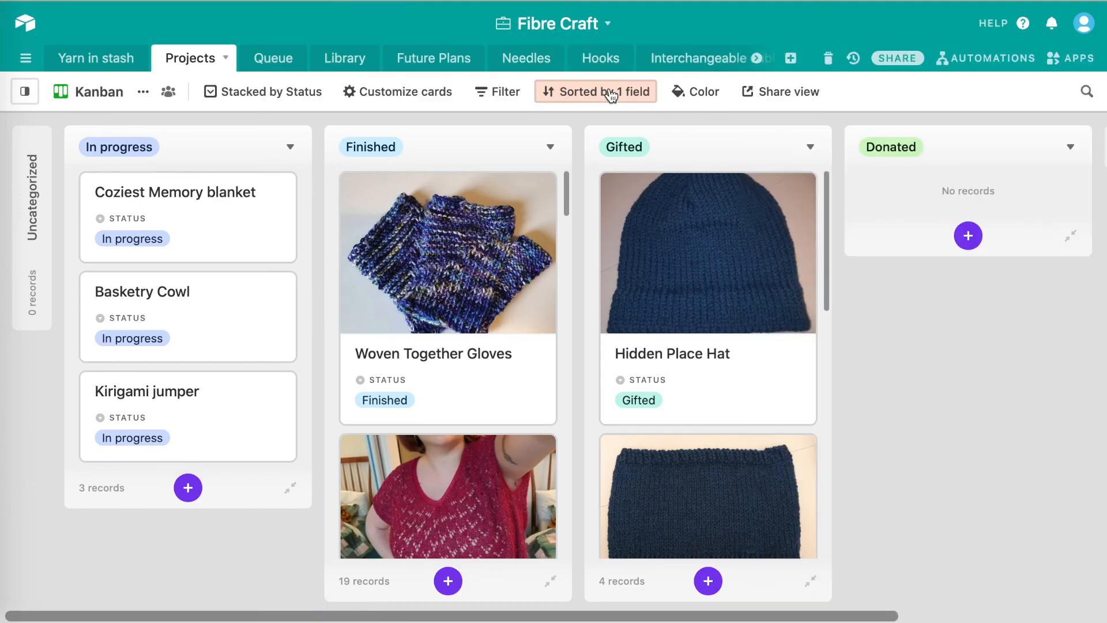
scroll(571, 58, right, 6)
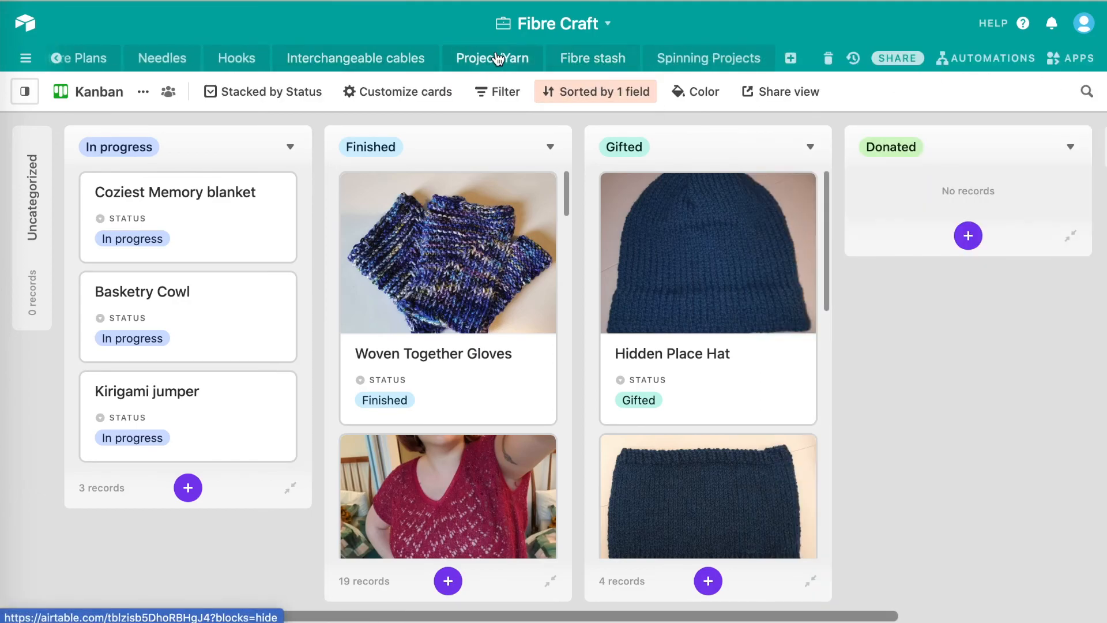
click(497, 58)
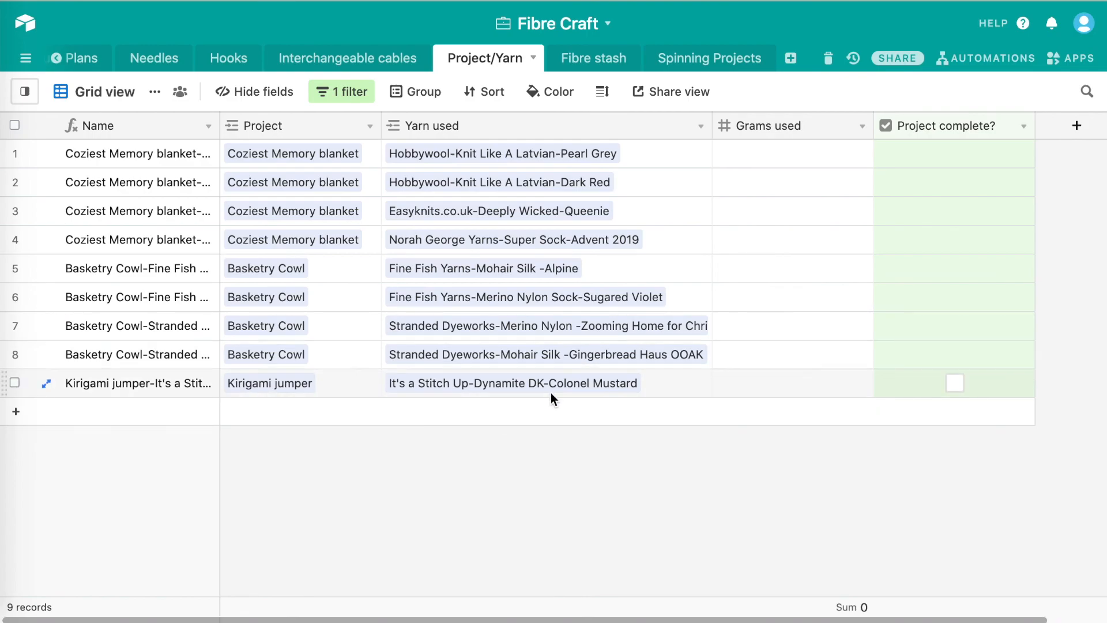
click(782, 385)
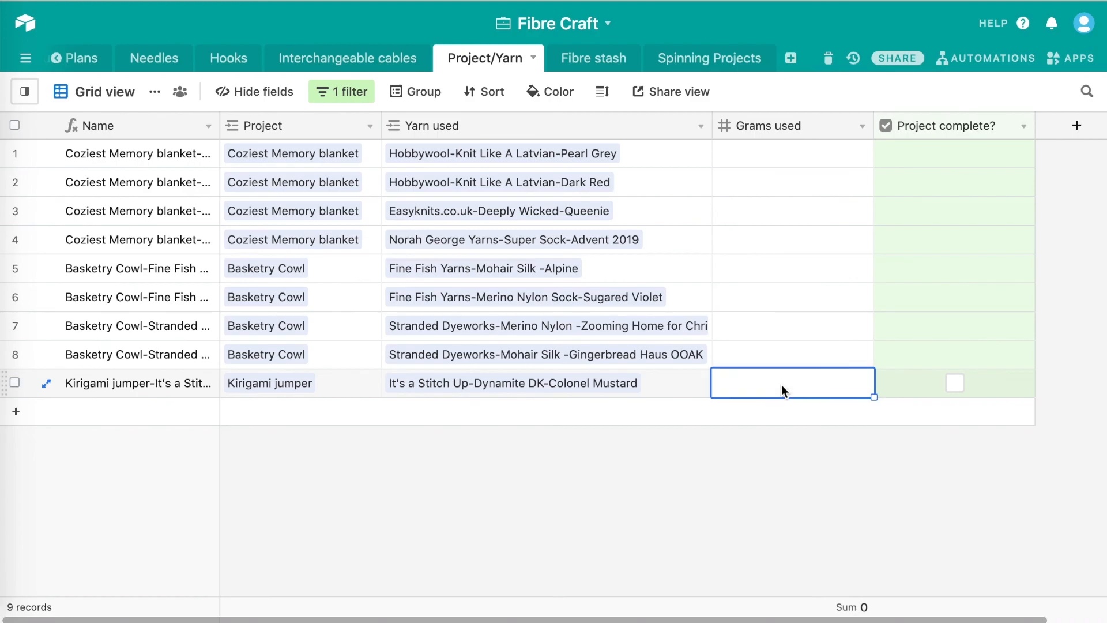